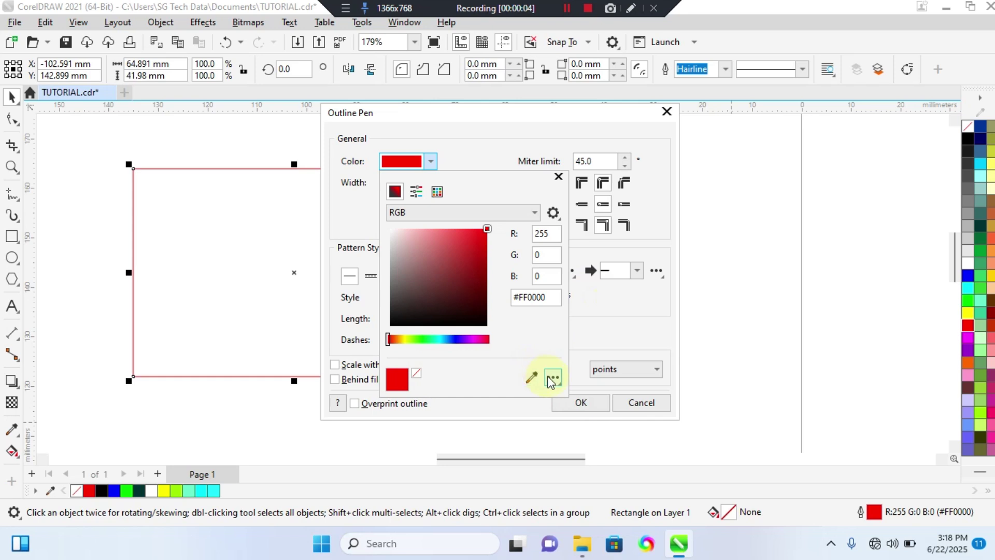
Step: Keep red #FF0000 as the rectangle's outline colour and apply the outline pen settings
left_click(552, 377)
left_click(601, 309)
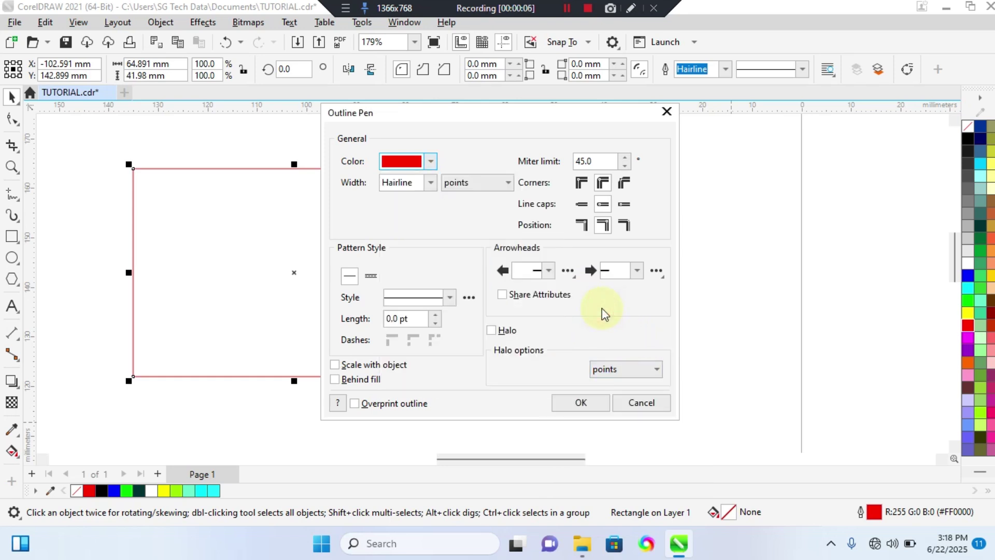
left_click(579, 403)
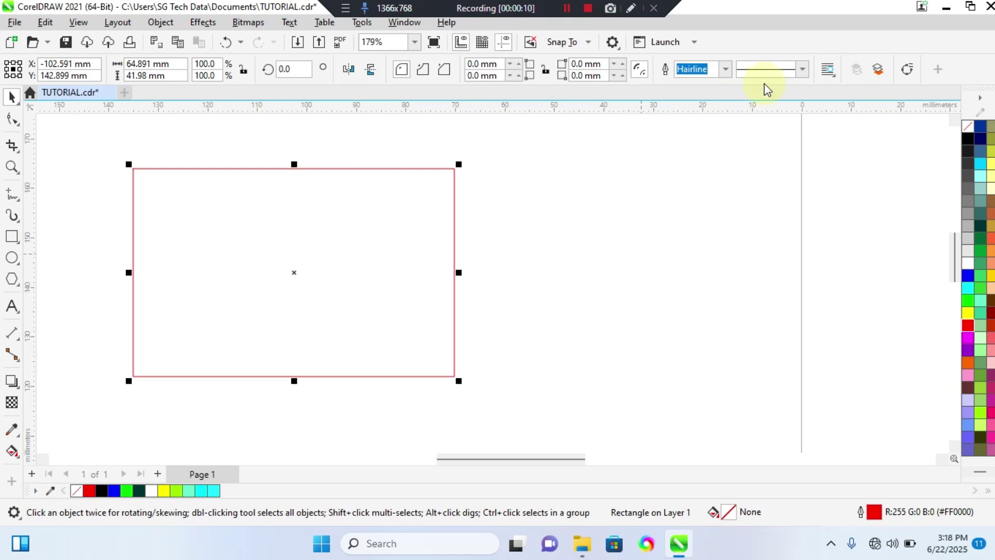
Step: Try a 12.0 pt outline width on the rectangle, and settle on 3.0 pt
left_click(724, 69)
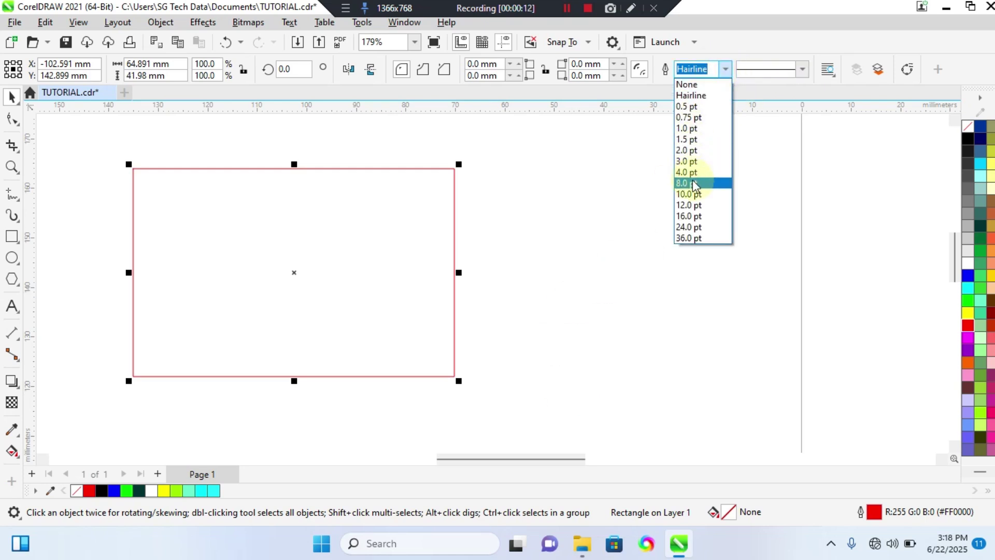
left_click(692, 206)
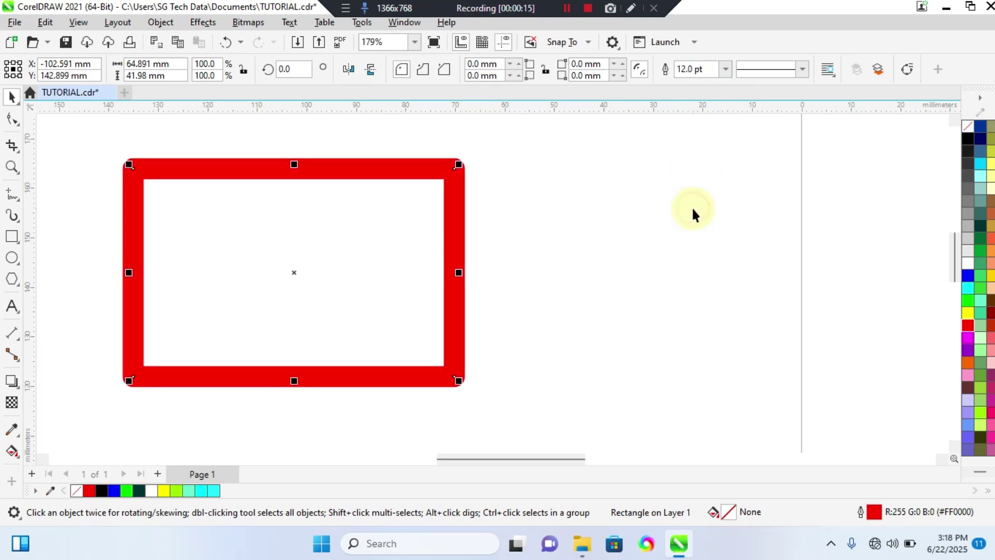
left_click(722, 72)
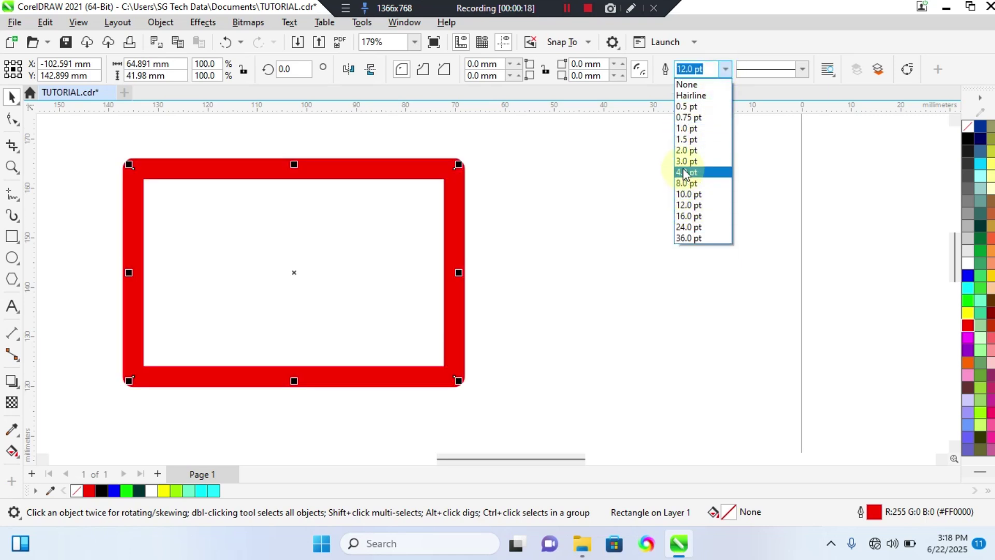
left_click(685, 161)
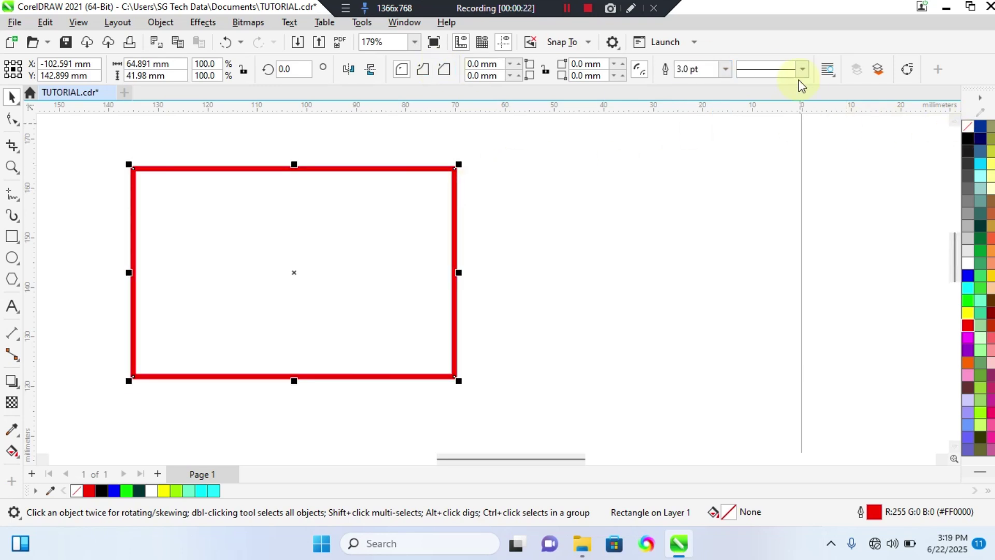
Step: Undo a trial black fill on the rectangle, set its outline colour to black instead and deselect it
left_click(967, 138)
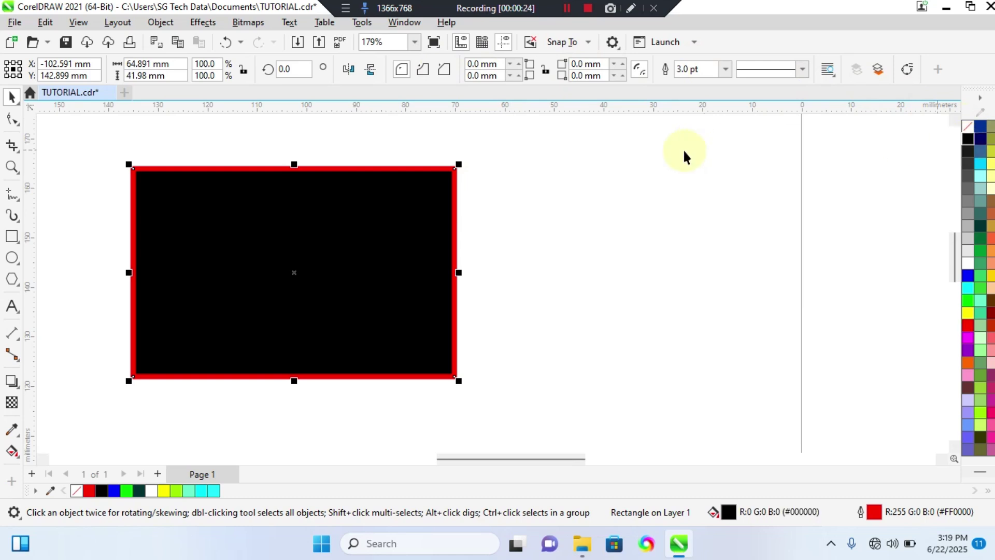
key("ctrl+z")
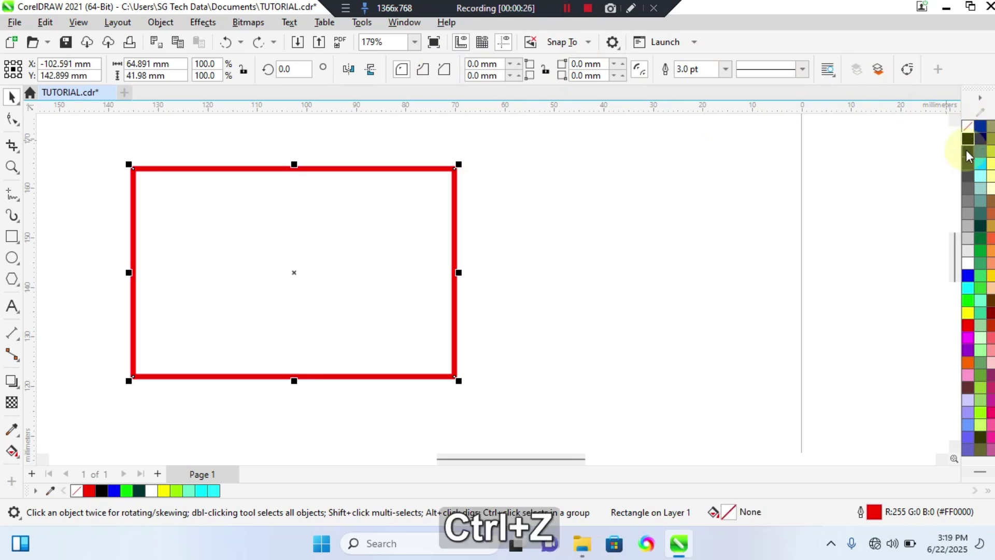
right_click(966, 145)
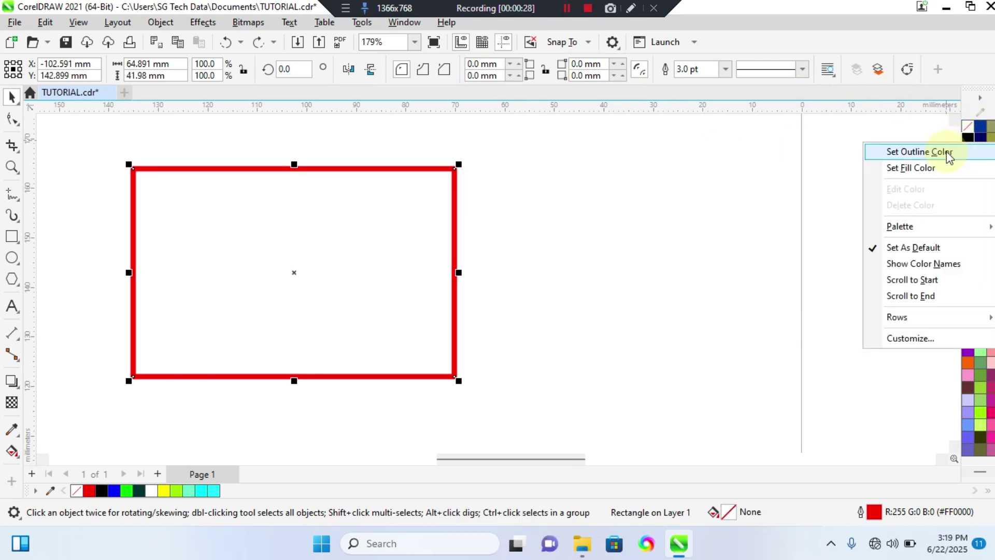
left_click(948, 152)
left_click(670, 226)
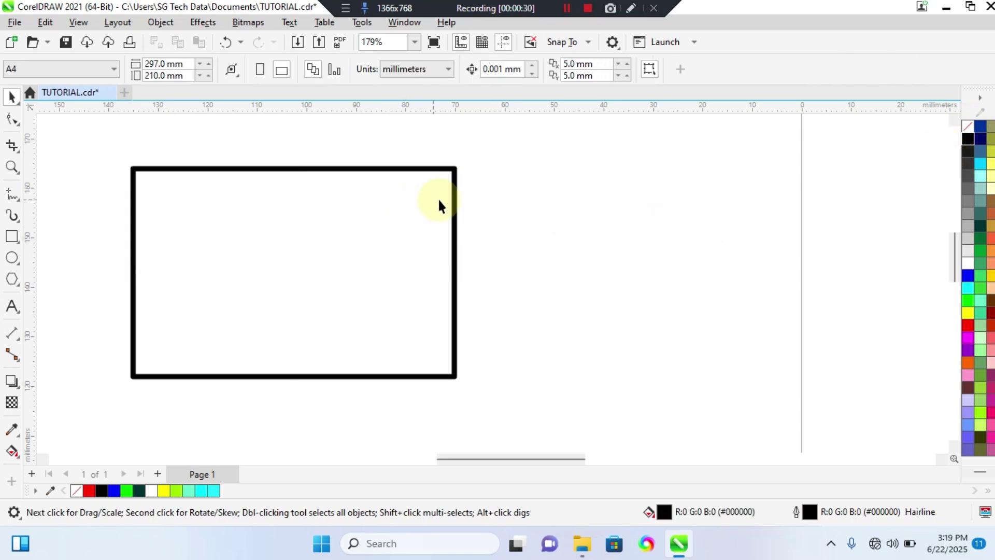
Step: Convert the black rectangle's outline to an object
left_click(456, 220)
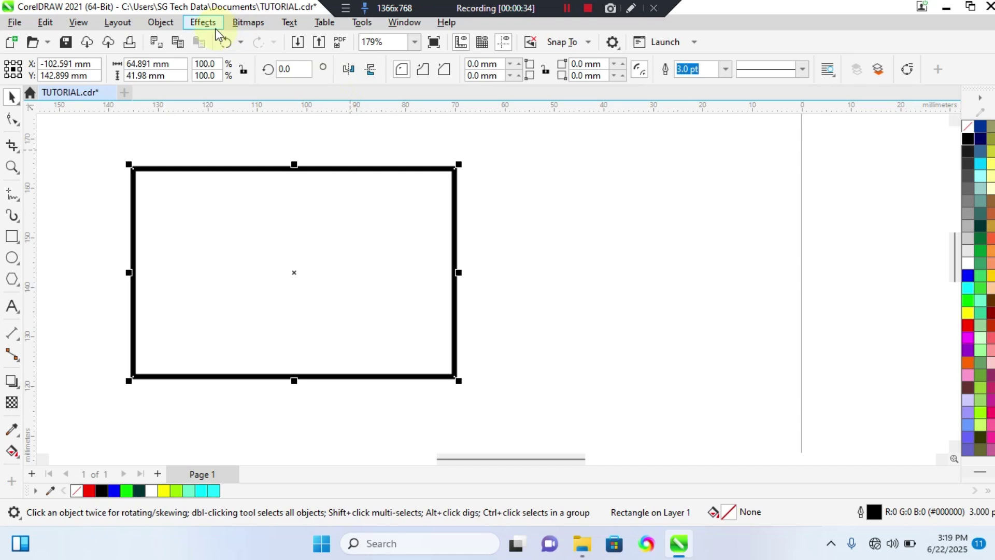
left_click(162, 23)
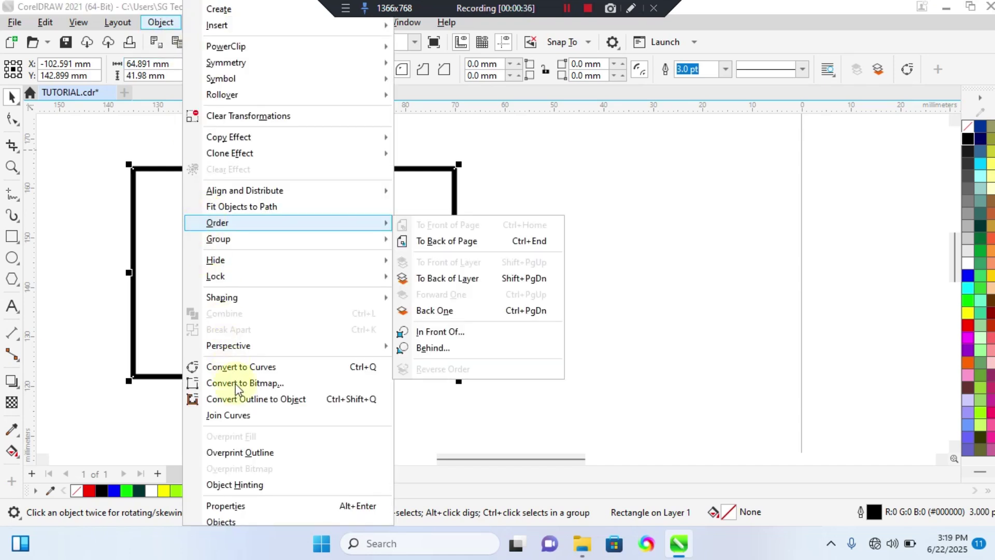
left_click(271, 400)
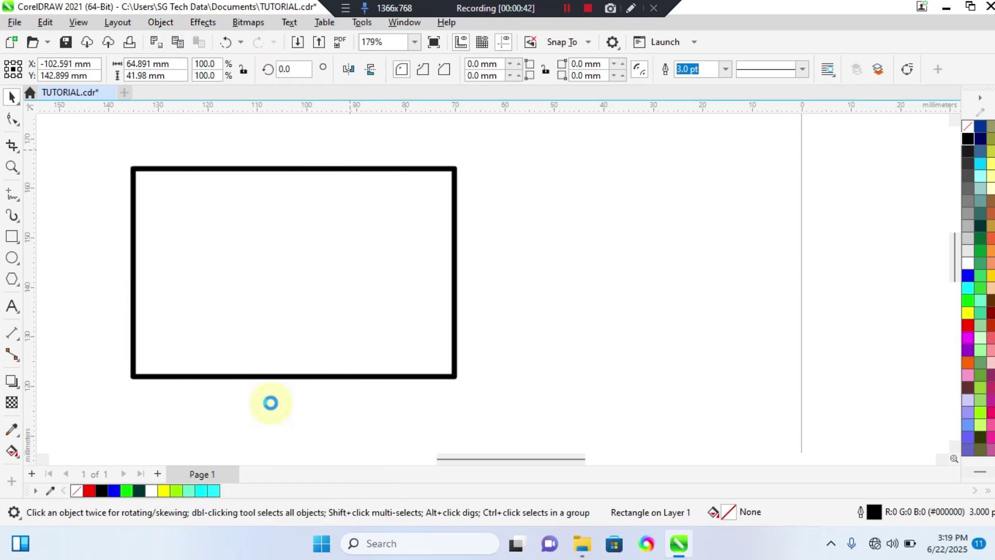
Step: Give the rectangular frame a fountain fill and set the gradient's start colour to yellow
double_click(714, 513)
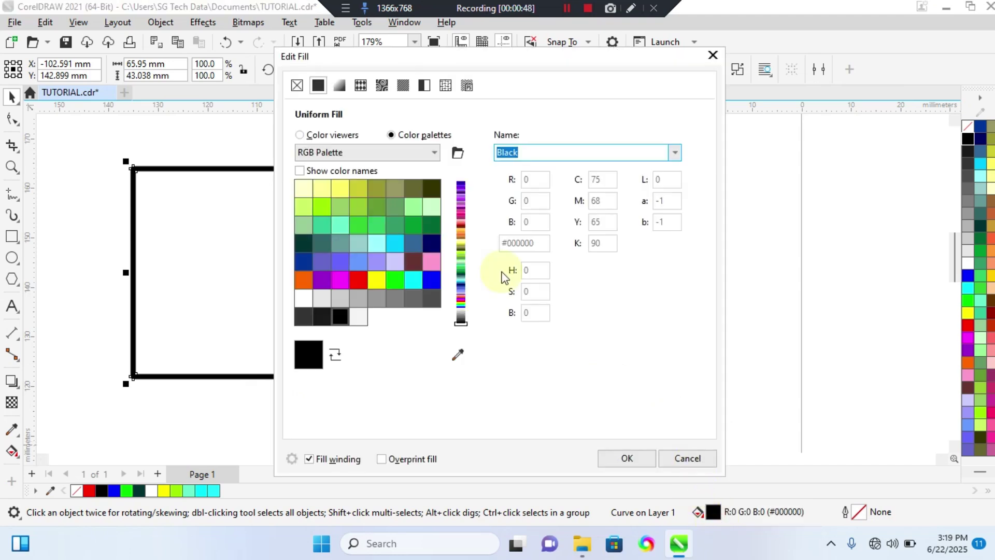
left_click(339, 88)
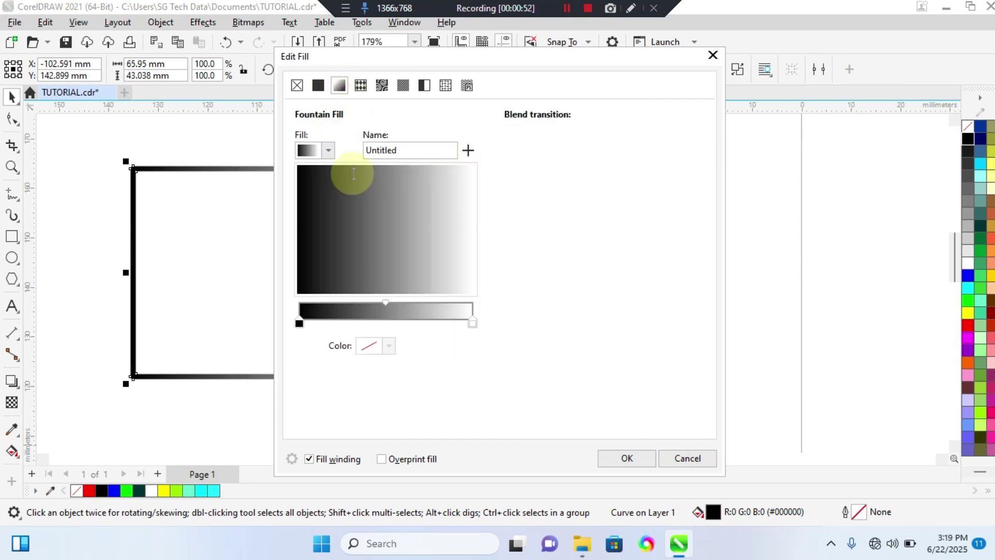
left_click_drag(470, 56, 733, 92)
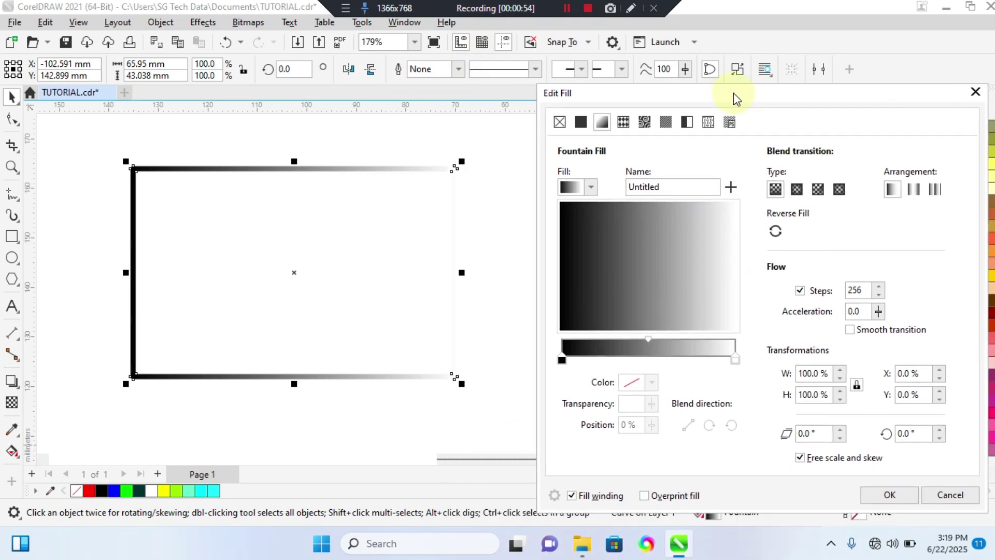
left_click(563, 363)
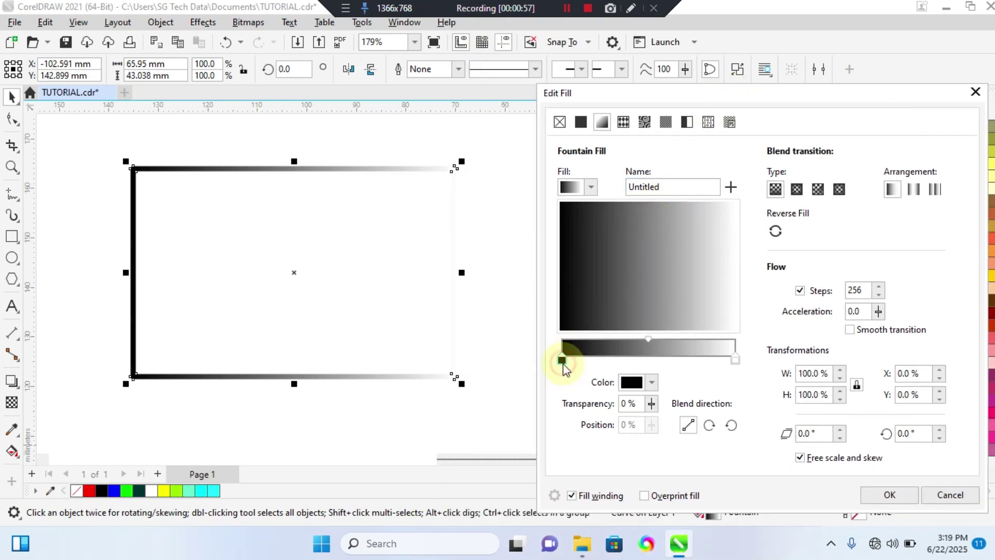
left_click(651, 387)
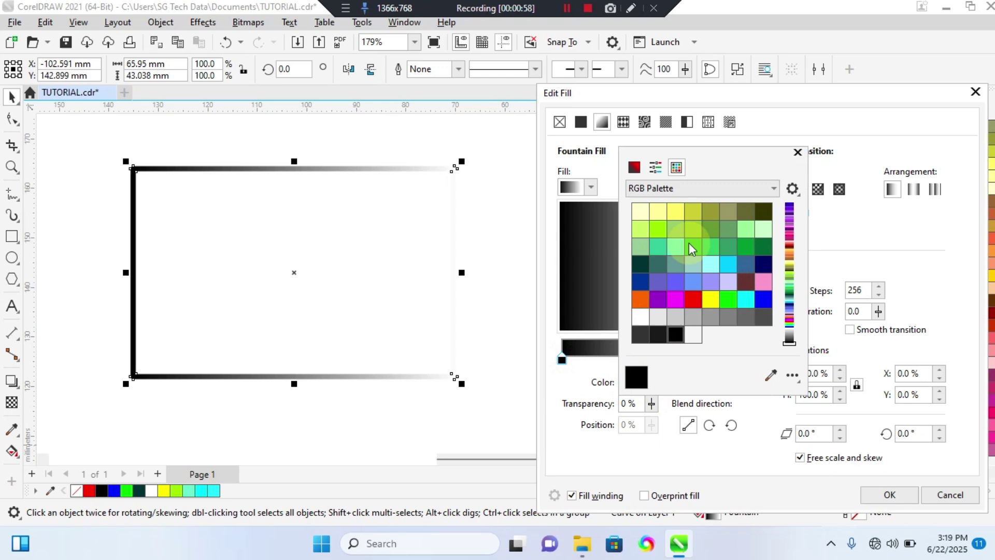
left_click(706, 305)
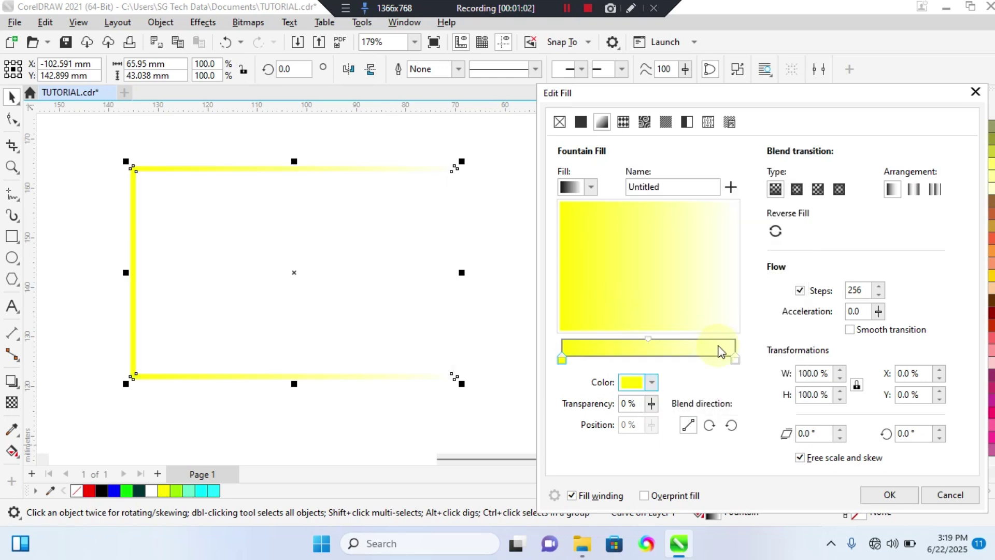
Step: Set the gradient's end colour to orange #F5A105
left_click(731, 358)
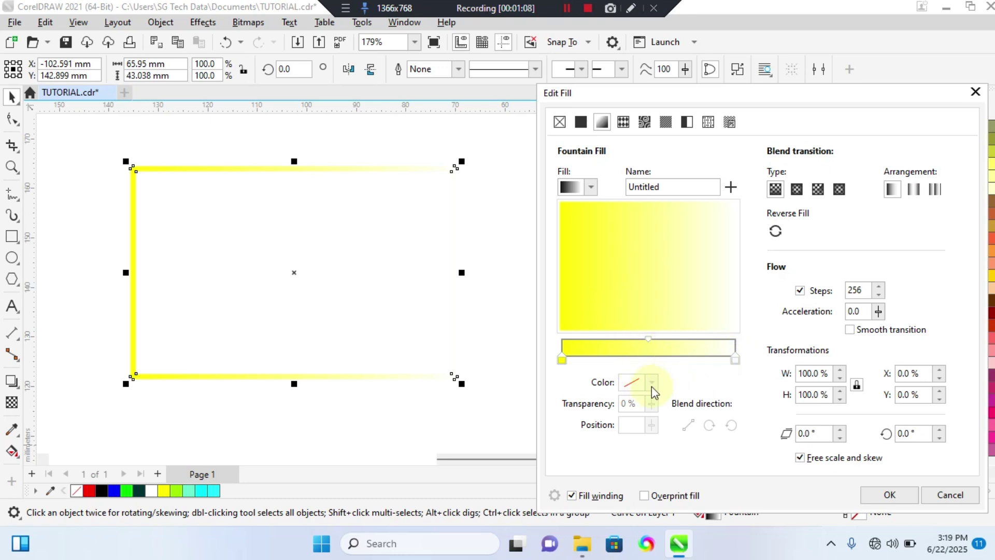
left_click(736, 359)
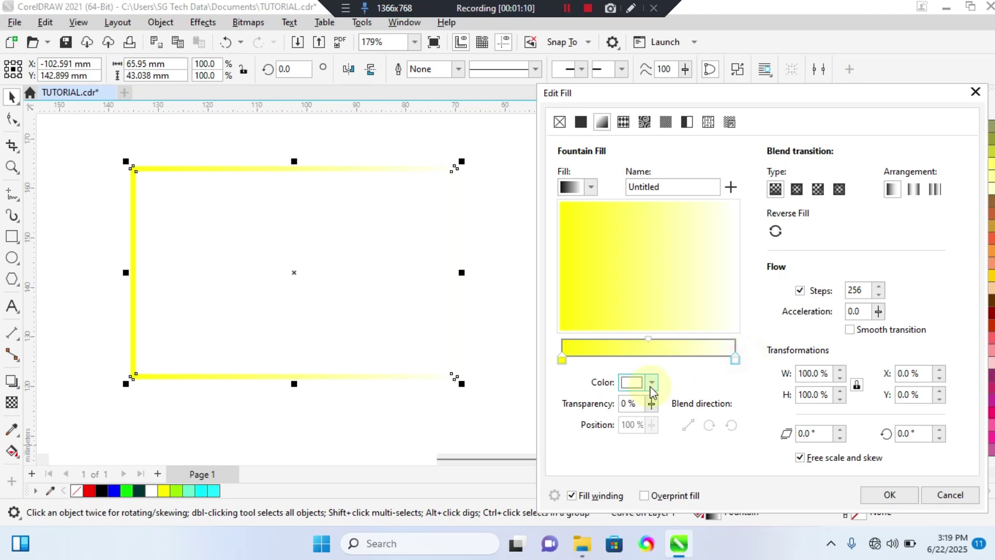
left_click(652, 384)
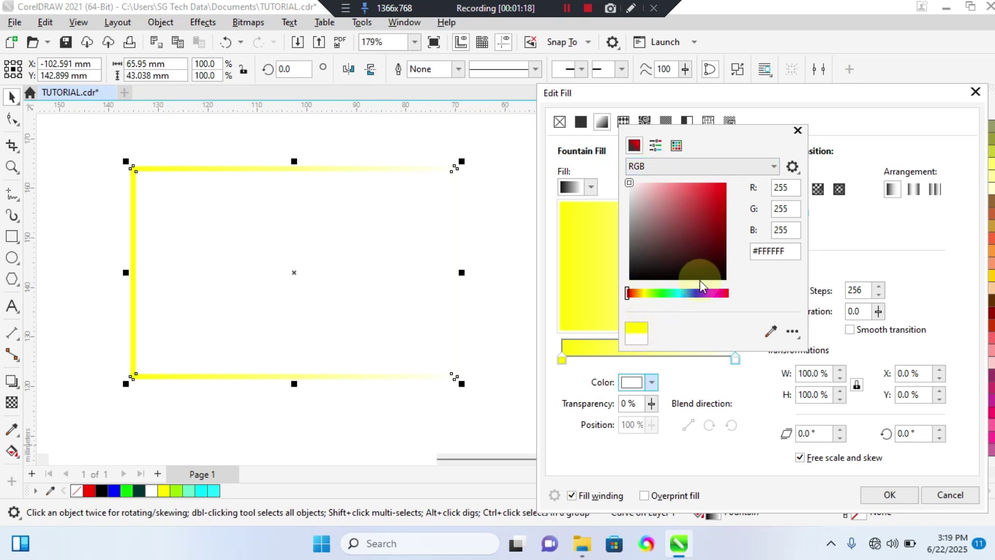
left_click(643, 294)
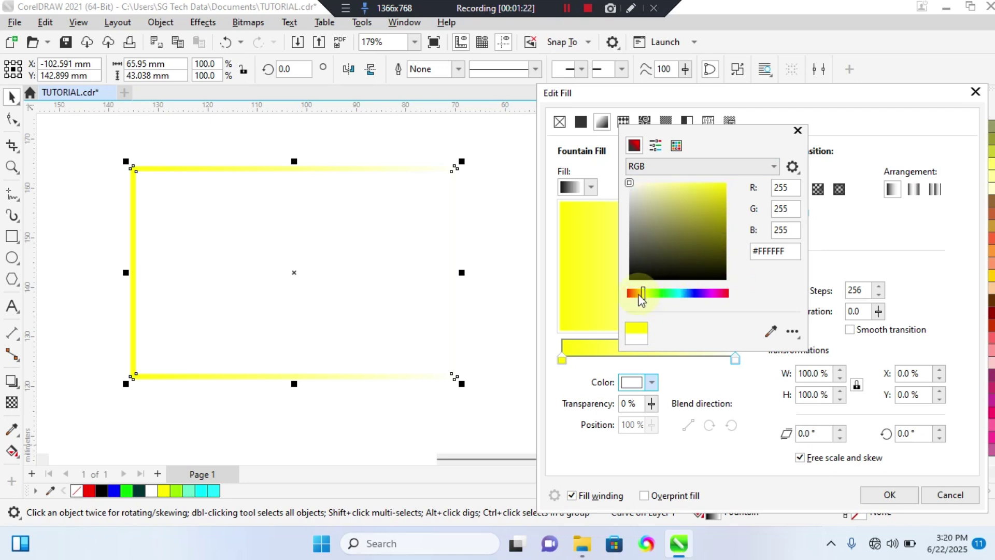
left_click_drag(639, 295, 637, 294)
left_click(725, 186)
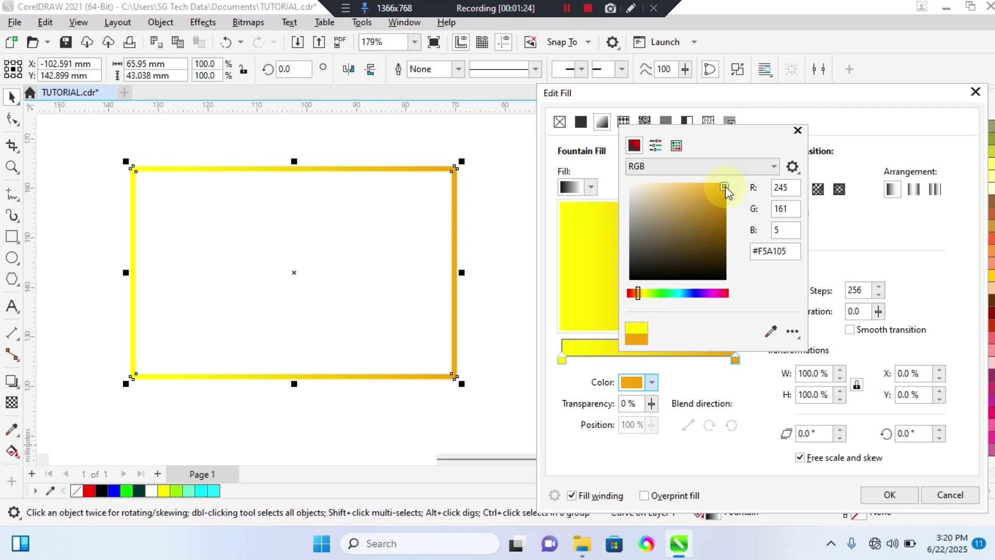
left_click(841, 263)
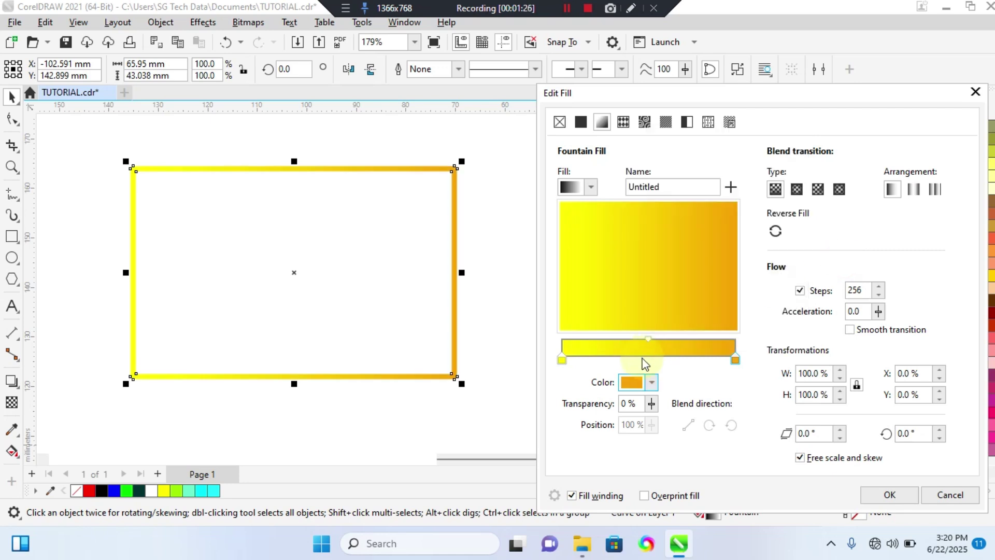
Step: Add an intermediate gradient stop at 36%, colour it dark grey #262624 and apply the fountain fill to the frame
double_click(632, 357)
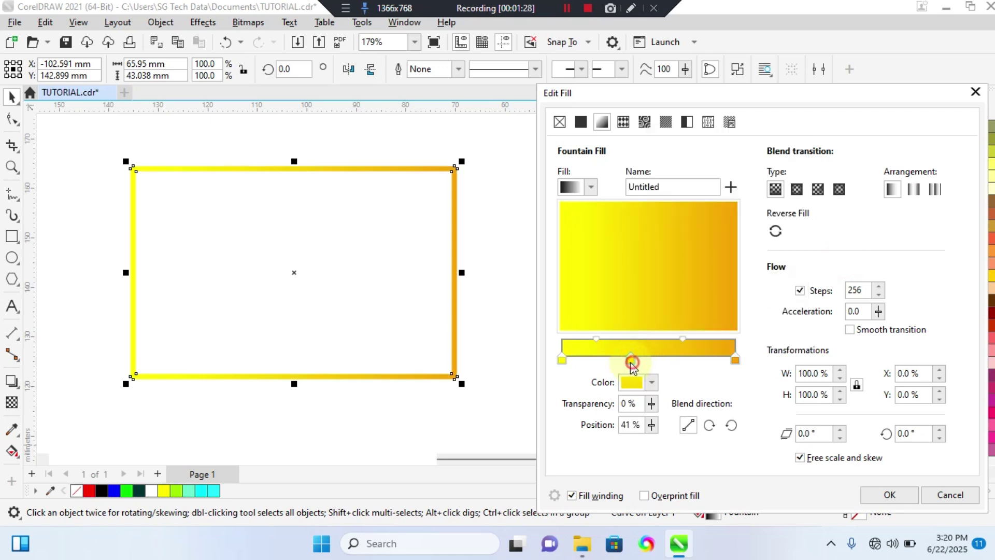
left_click_drag(625, 366, 616, 365)
left_click(651, 381)
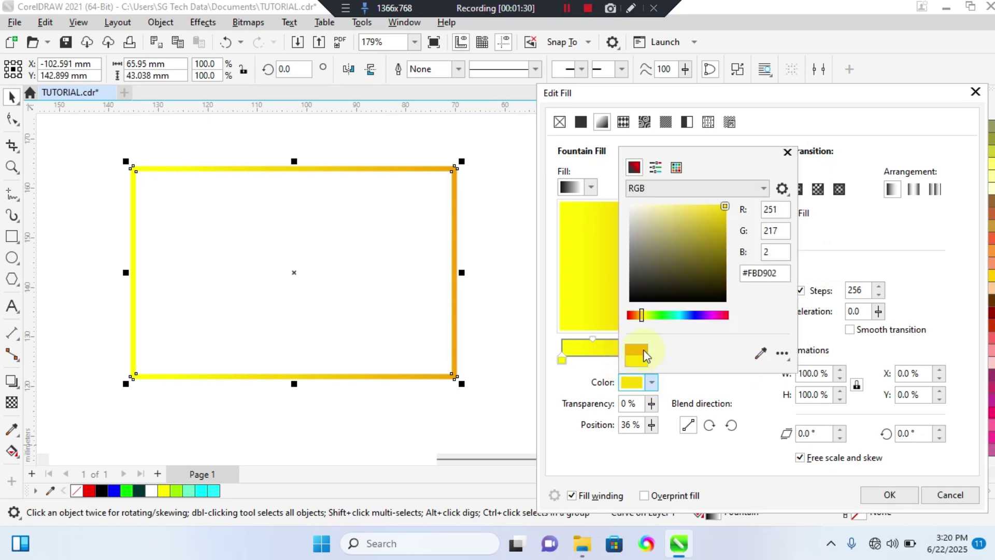
left_click(634, 288)
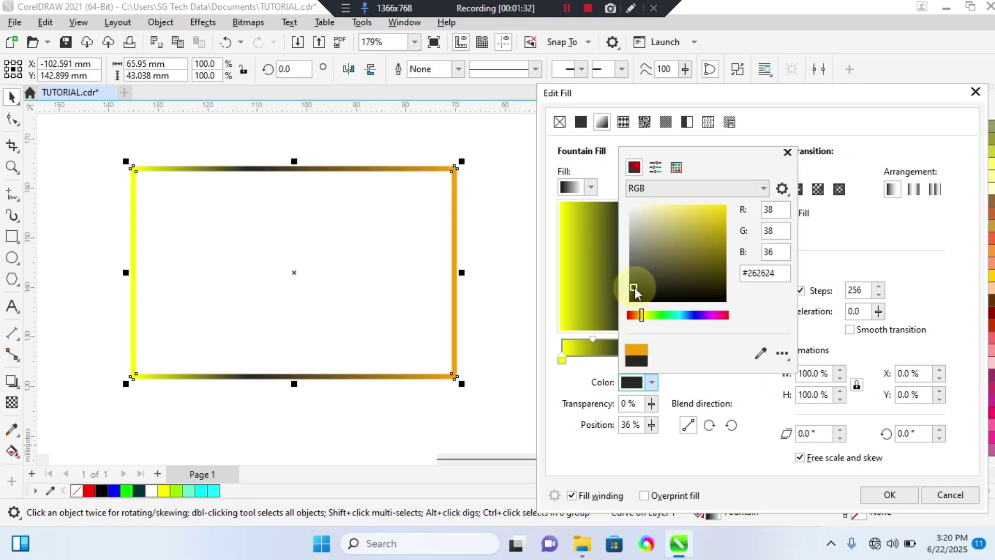
left_click(850, 247)
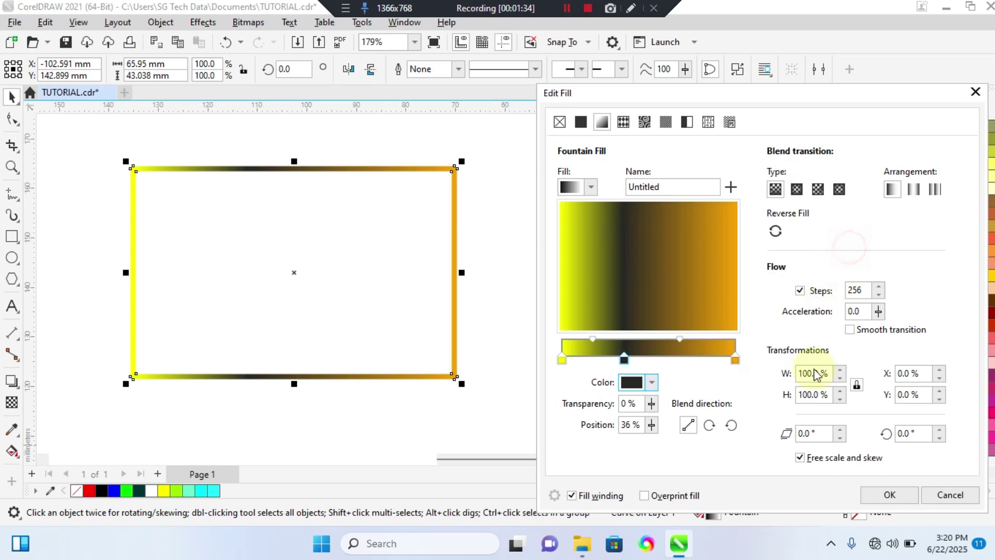
left_click(882, 494)
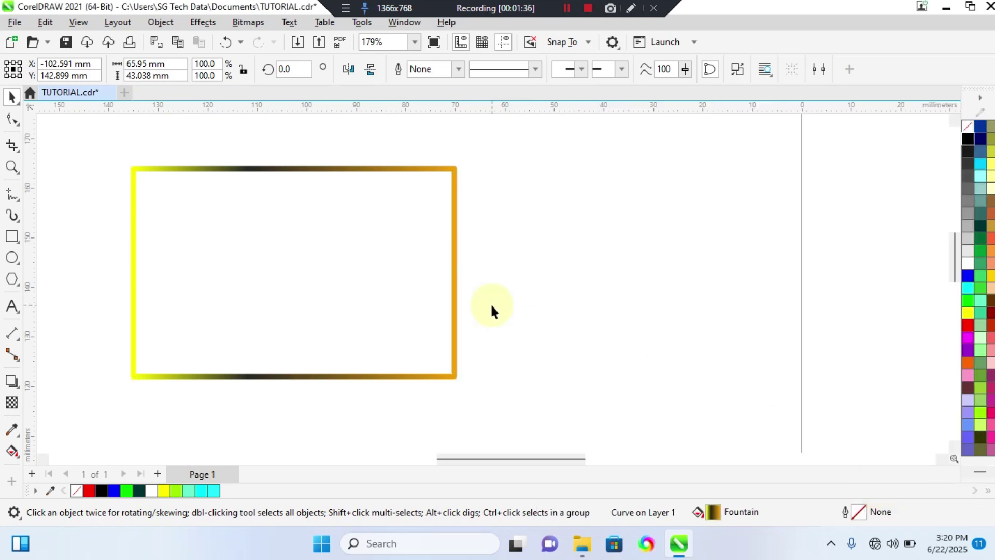
Step: Convert the gradient frame to a 300 dpi RGB bitmap with anti-aliasing and transparent background, and move it about 23 mm right and 4 mm down
left_click(324, 172)
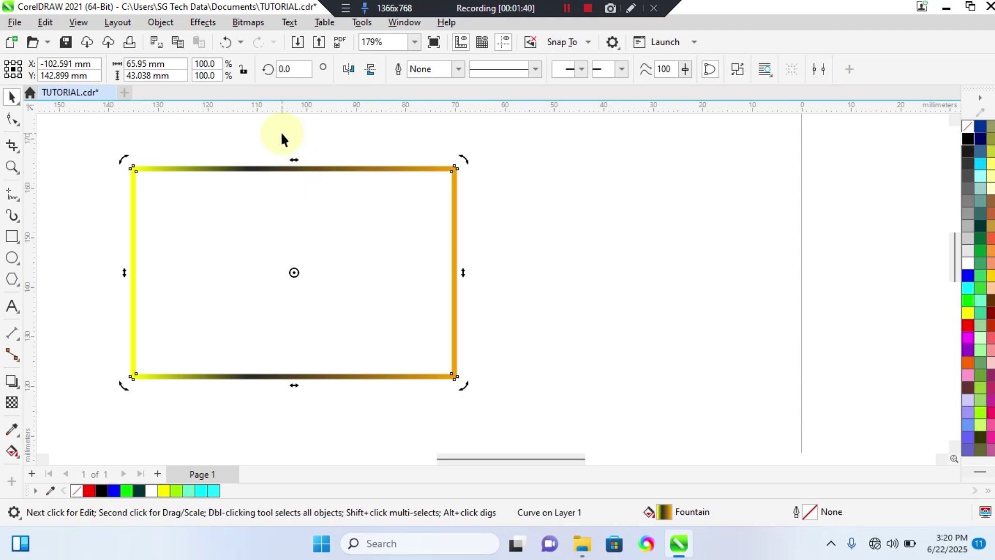
left_click(163, 27)
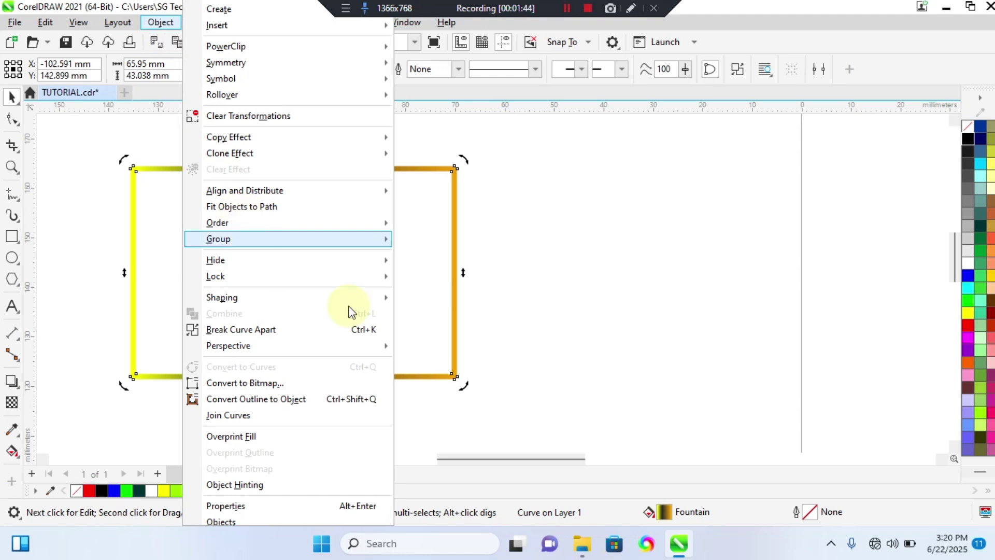
left_click(281, 385)
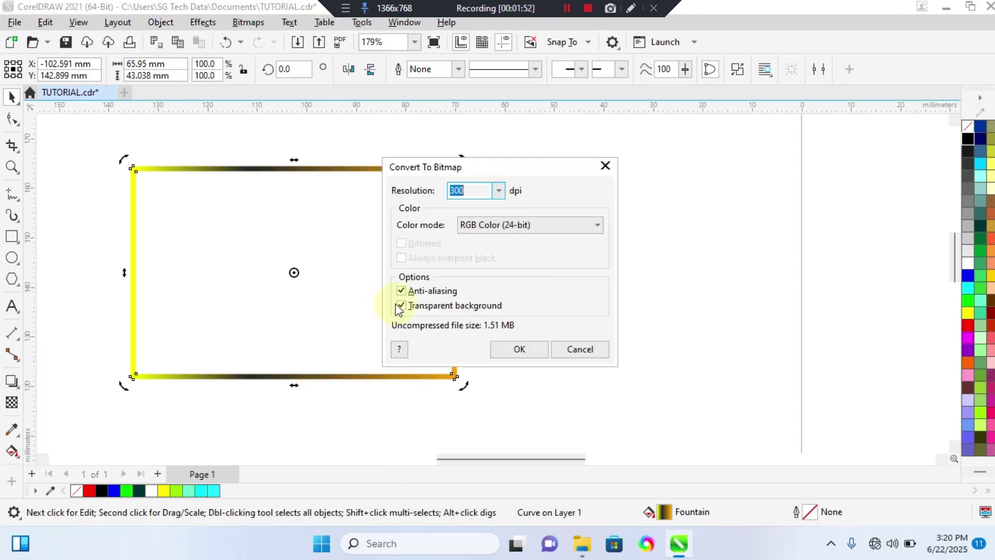
left_click(508, 348)
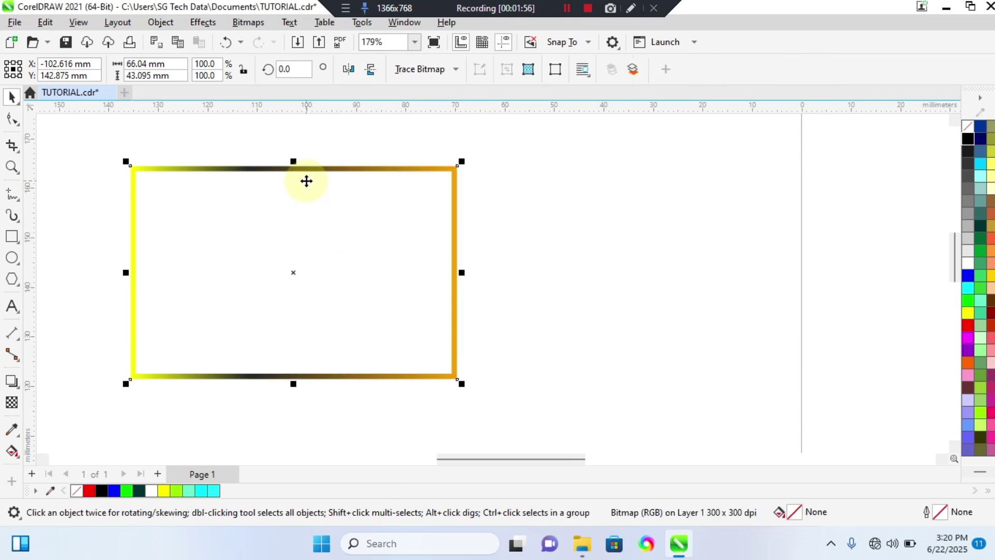
left_click_drag(311, 172, 424, 194)
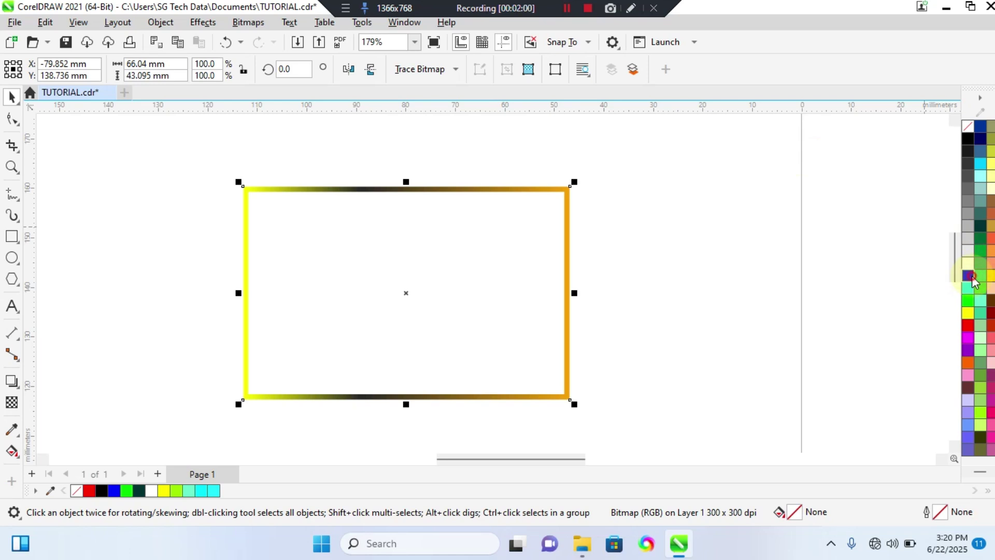
Step: Try recolouring the bitmap frame with dark grey #333333 and undo the change
left_click(965, 165)
key("ctrl+z")
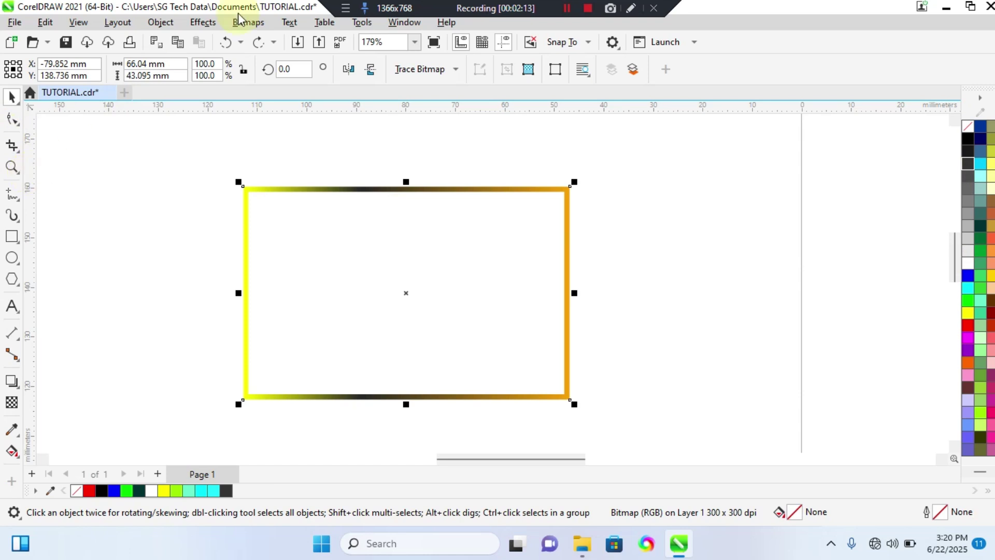
left_click(167, 22)
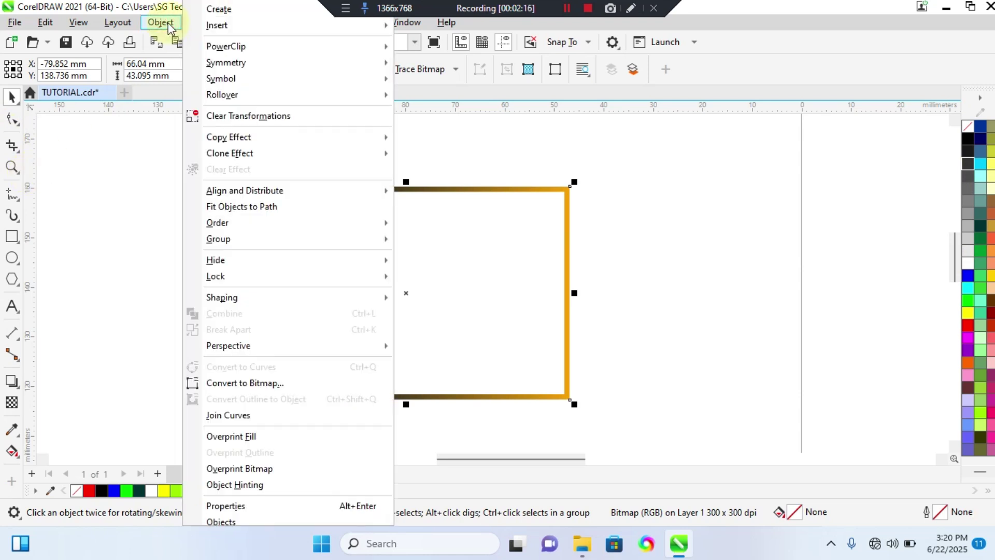
mouse_move(229, 224)
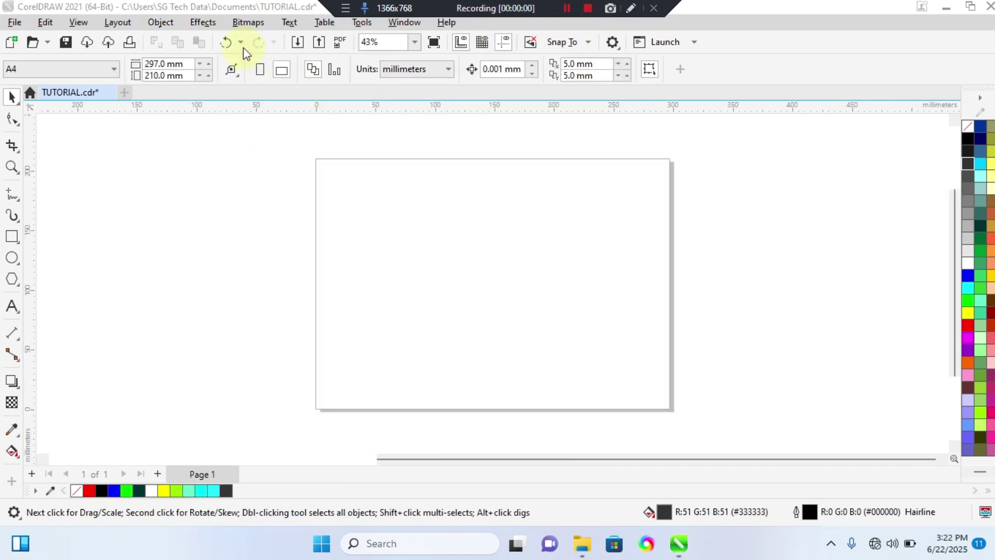
left_click(248, 22)
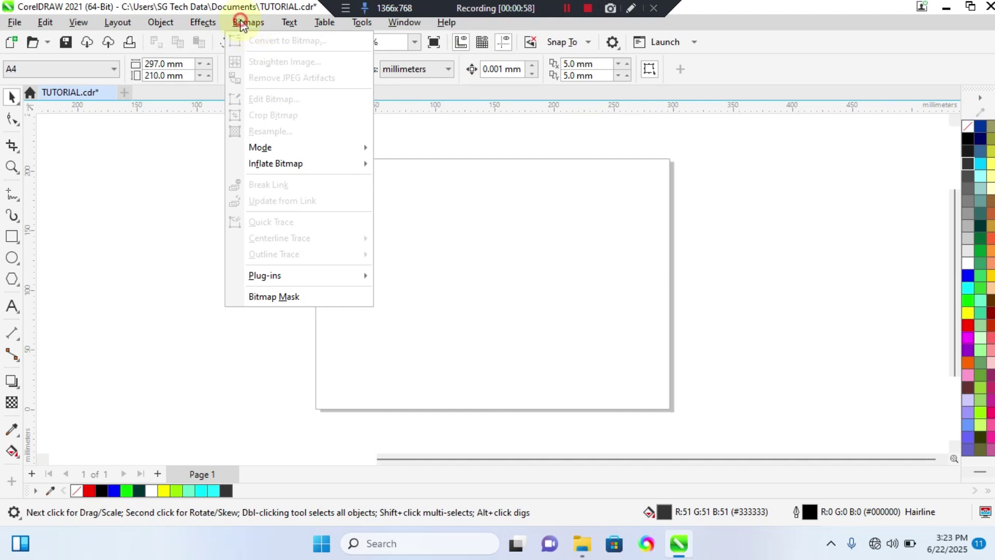
left_click(243, 24)
left_click(242, 25)
left_click(203, 148)
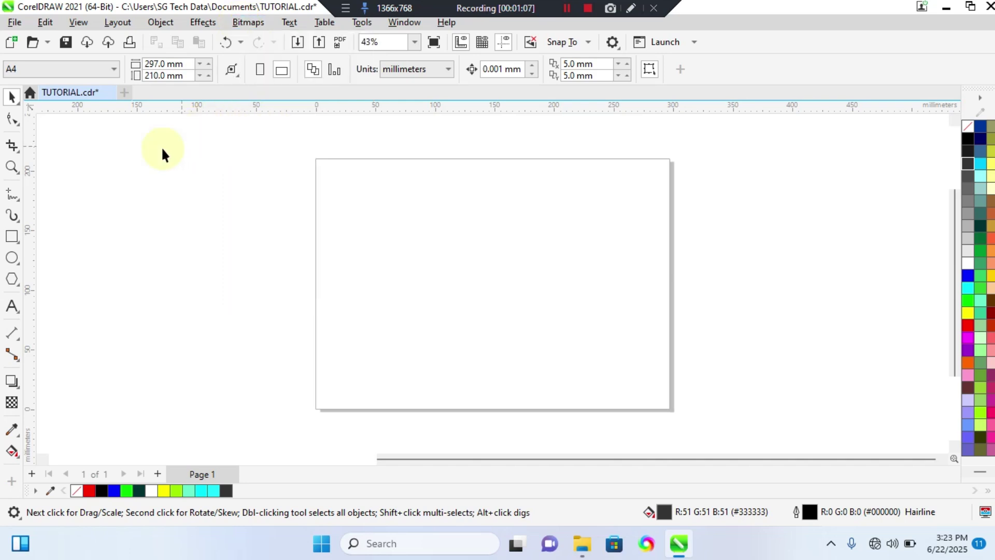
Step: Draw a rectangle about 218 mm wide and 58 mm high, fill it with green #00FF00 and remove its outline
left_click(12, 235)
left_click_drag(198, 190, 458, 258)
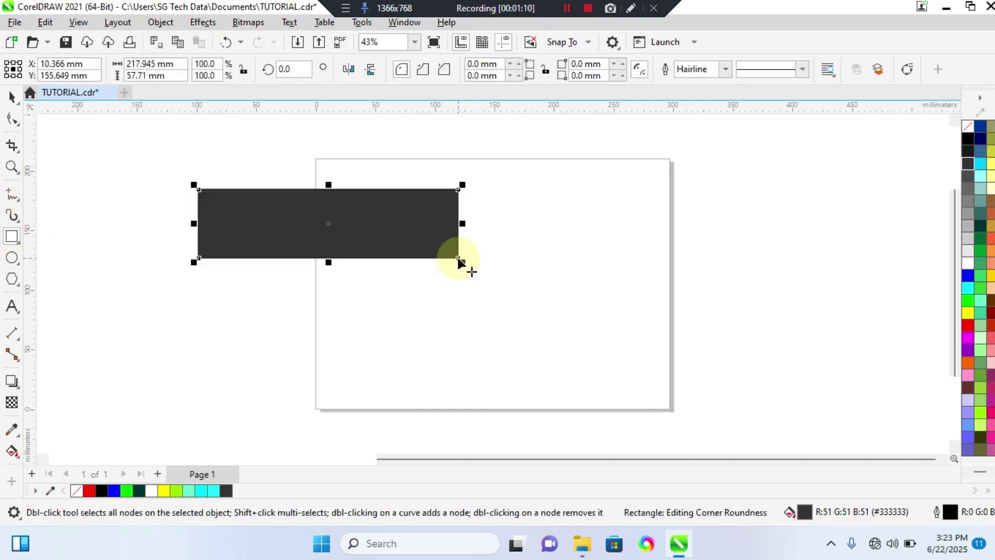
left_click(969, 301)
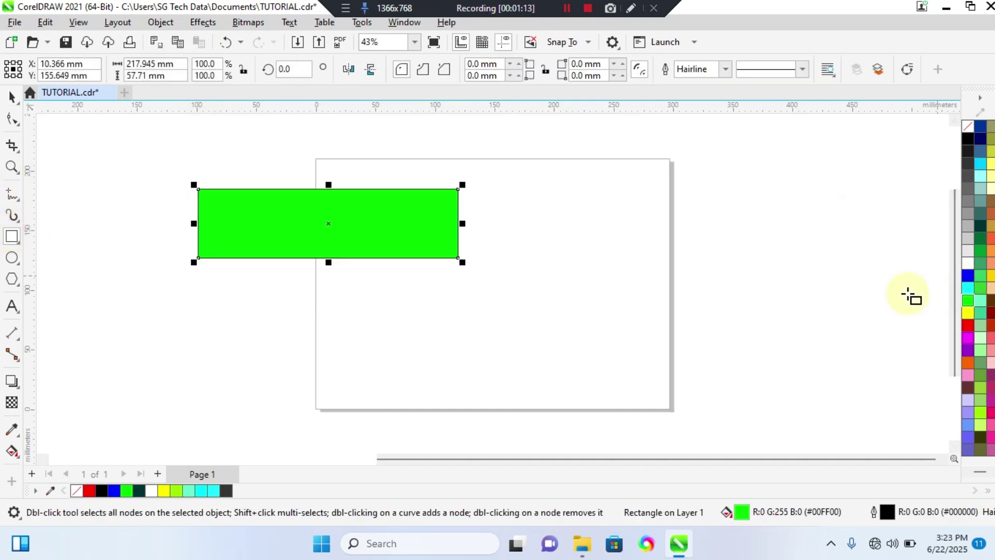
right_click(970, 131)
left_click(970, 136)
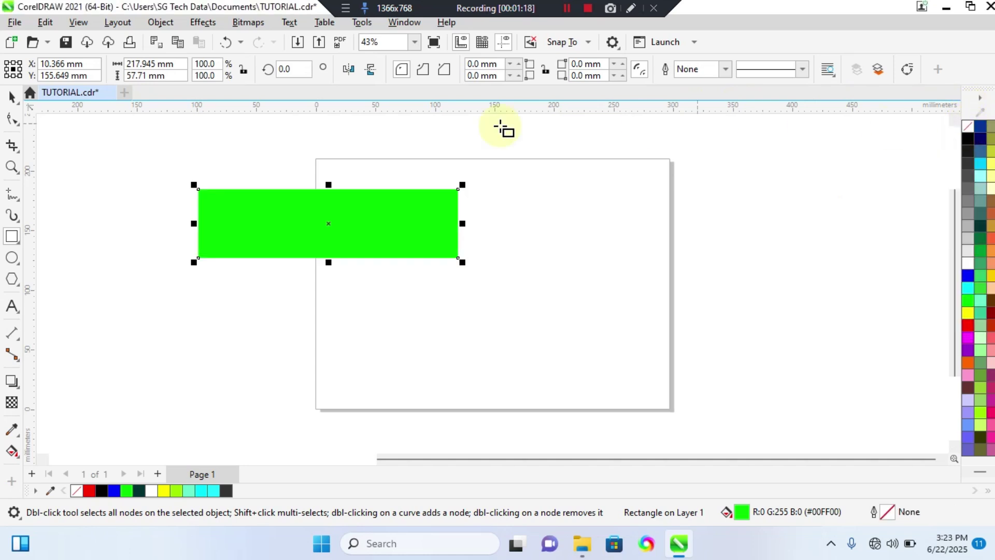
left_click(12, 96)
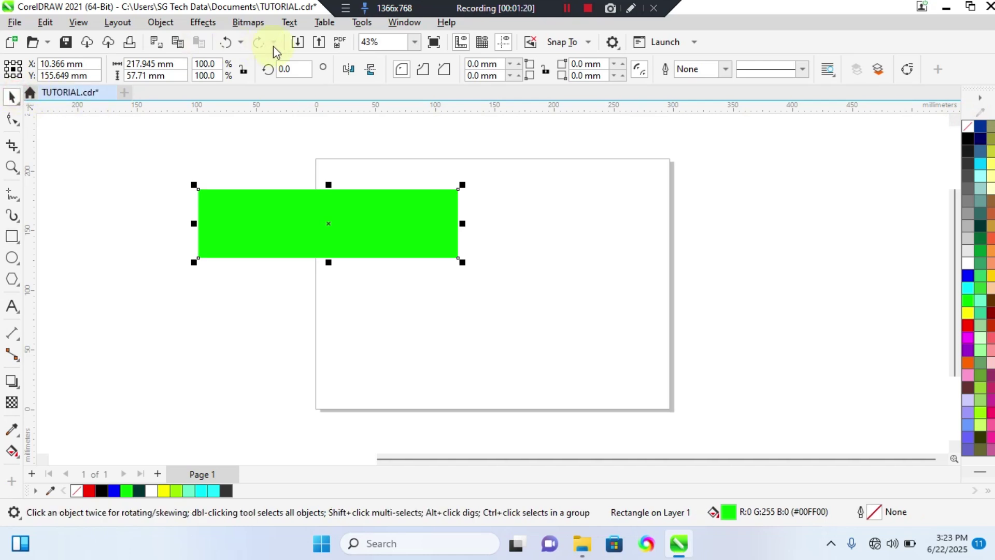
Step: Start the Page Curl 3D effect on the green rectangle and move its dialog clear of the shape
left_click(243, 22)
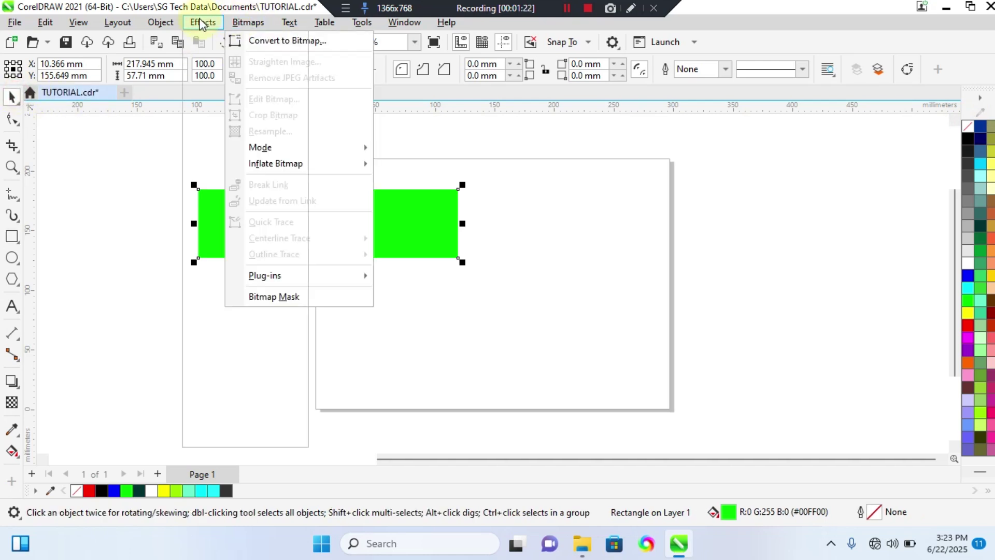
mouse_move(202, 24)
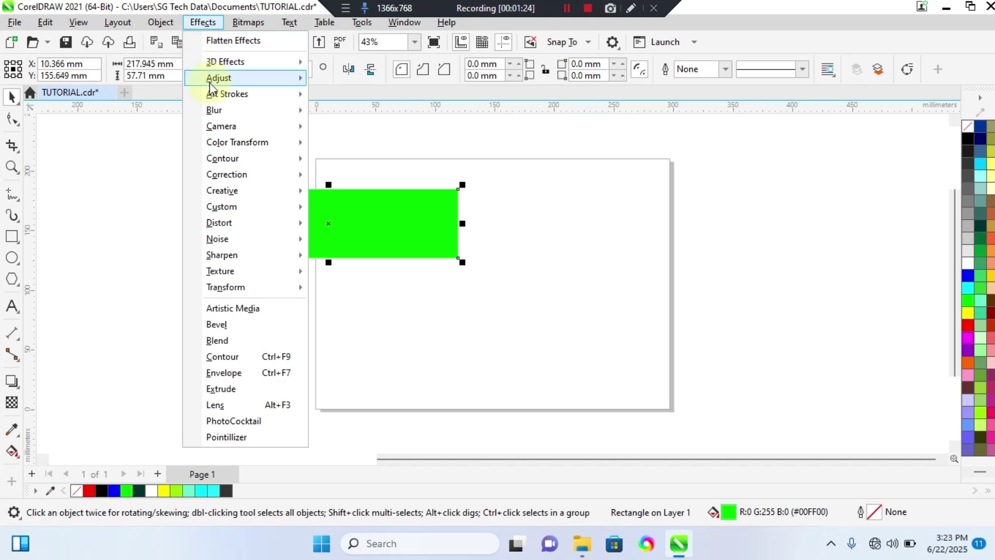
mouse_move(209, 80)
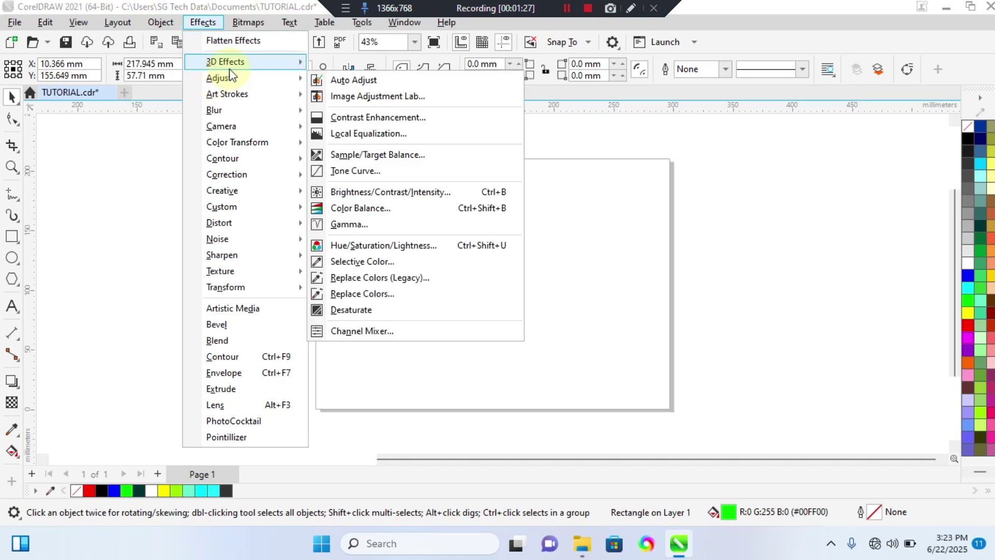
mouse_move(235, 68)
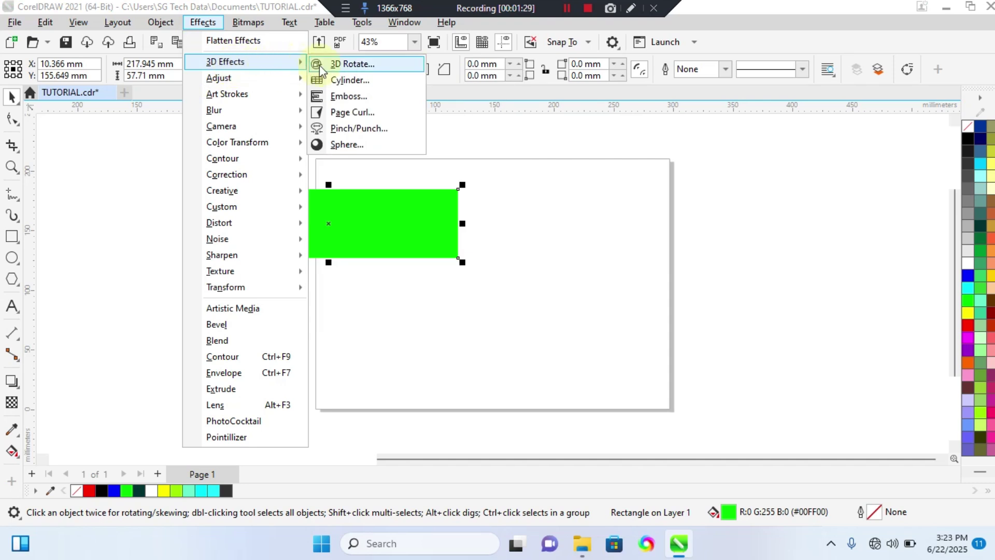
left_click(340, 111)
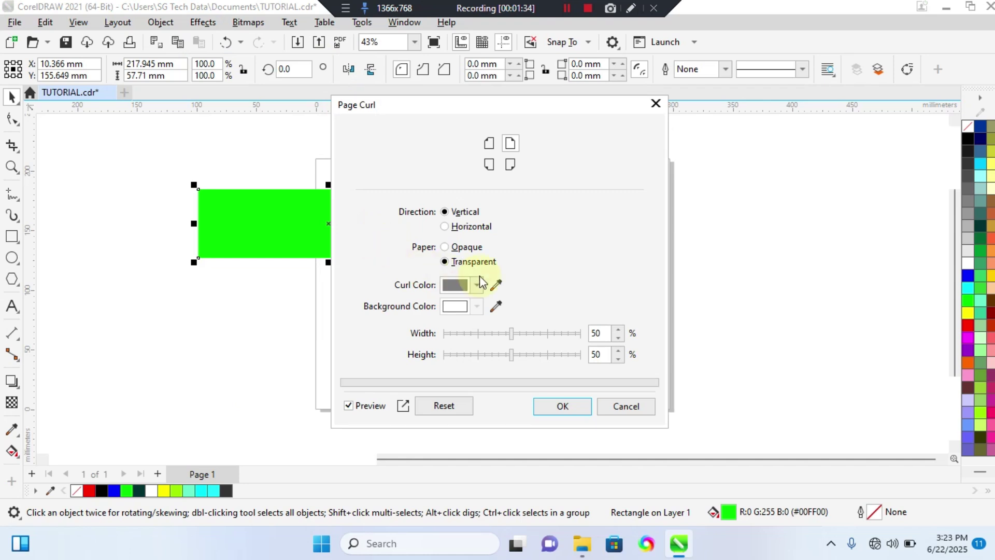
left_click(408, 107)
left_click_drag(409, 108, 570, 140)
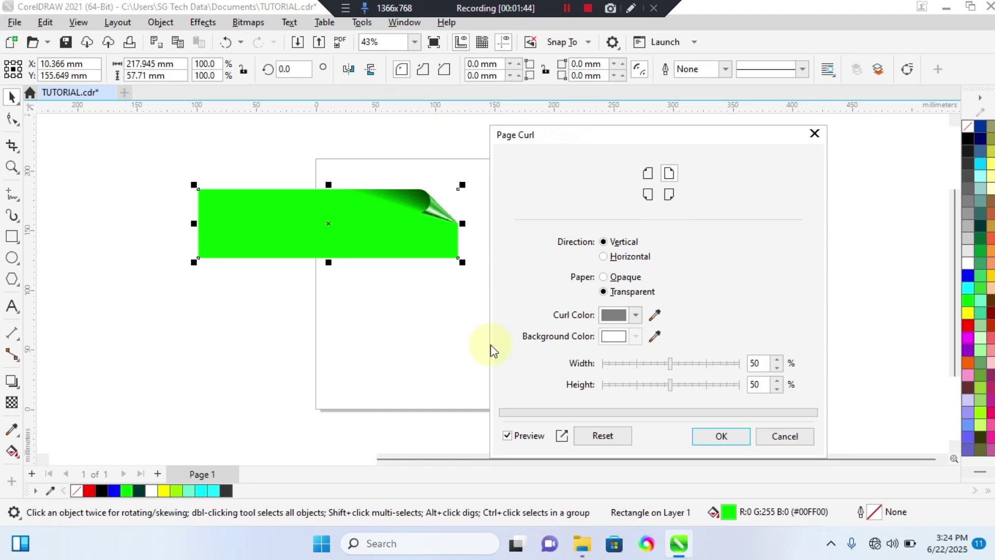
Step: Preview horizontal and vertical curls on the rectangle's upper-right and lower-right corners, ending on a vertical curl at the upper-right corner
left_click(617, 256)
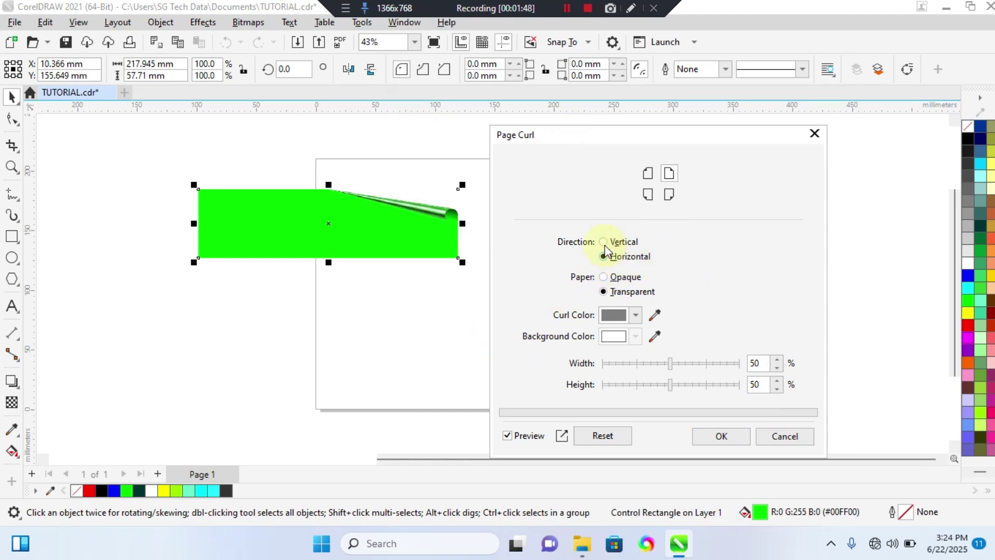
left_click(603, 242)
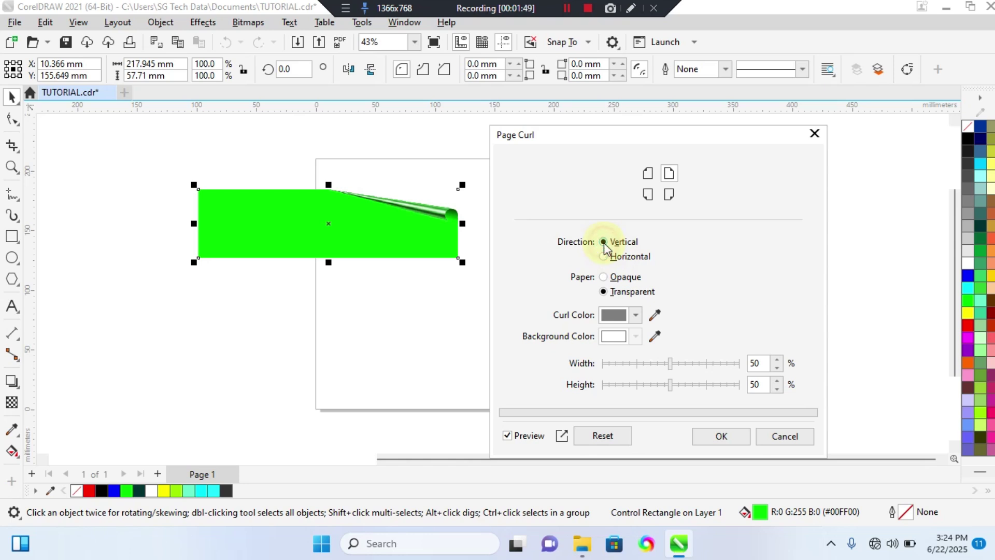
left_click(669, 200)
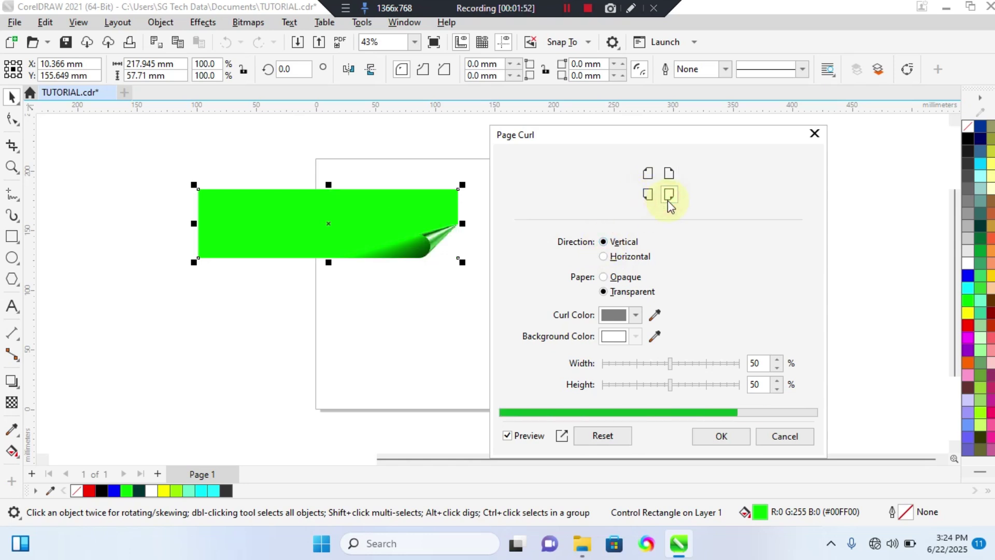
left_click(619, 259)
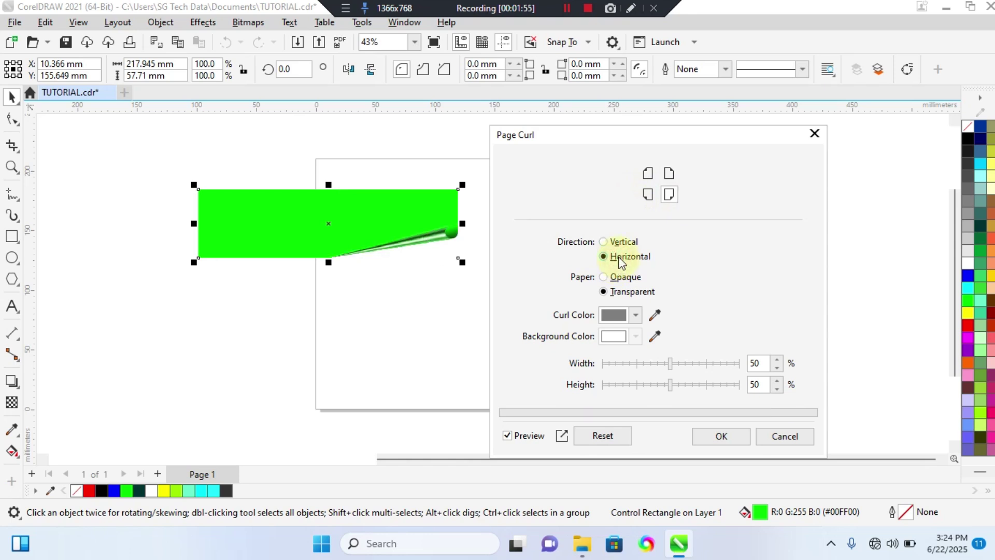
left_click(614, 242)
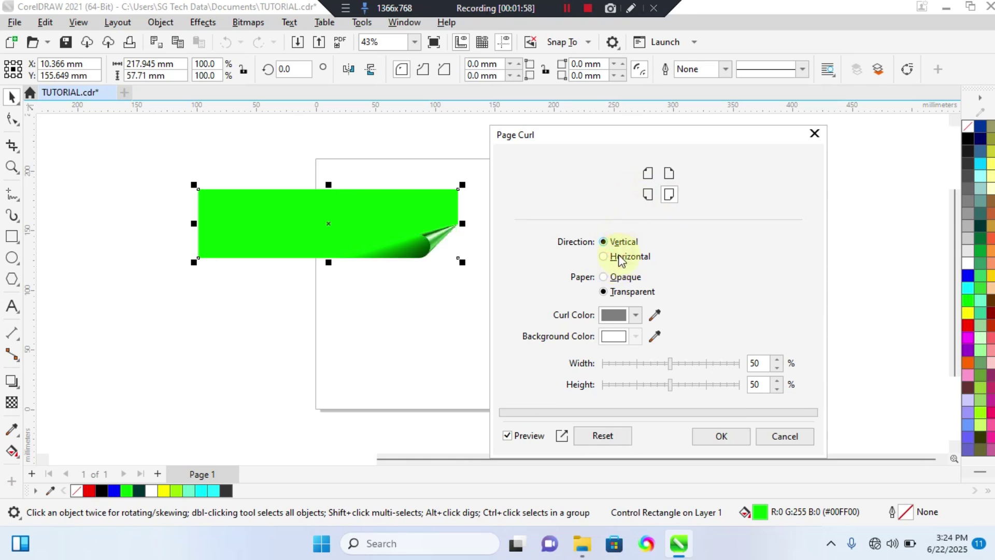
left_click(669, 173)
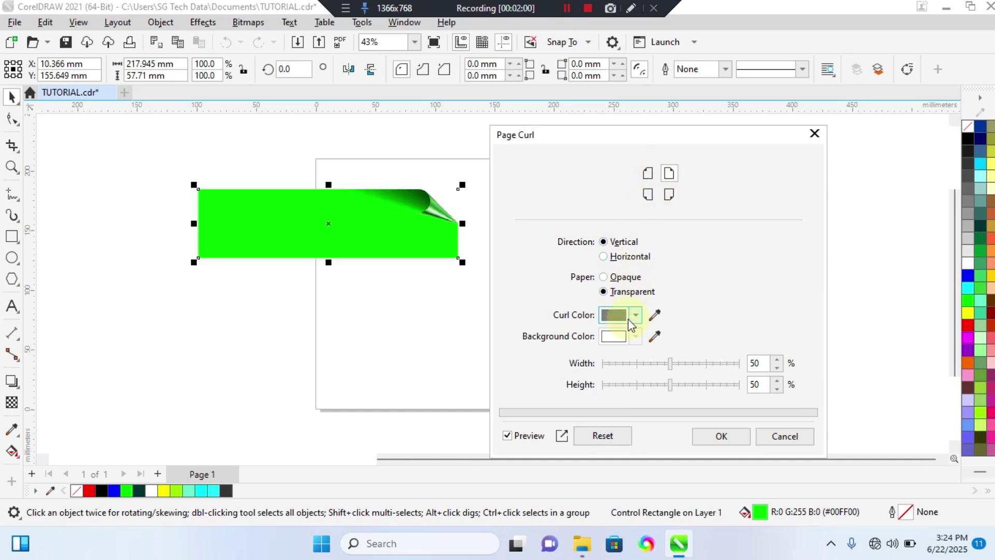
Step: Set the page curl's colour to yellow #EDCD00
left_click(628, 317)
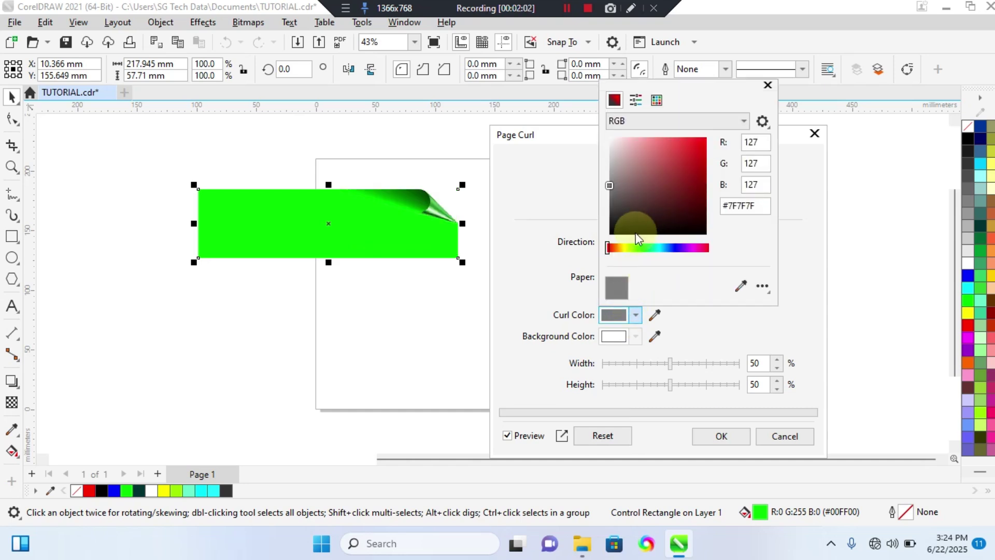
left_click(622, 248)
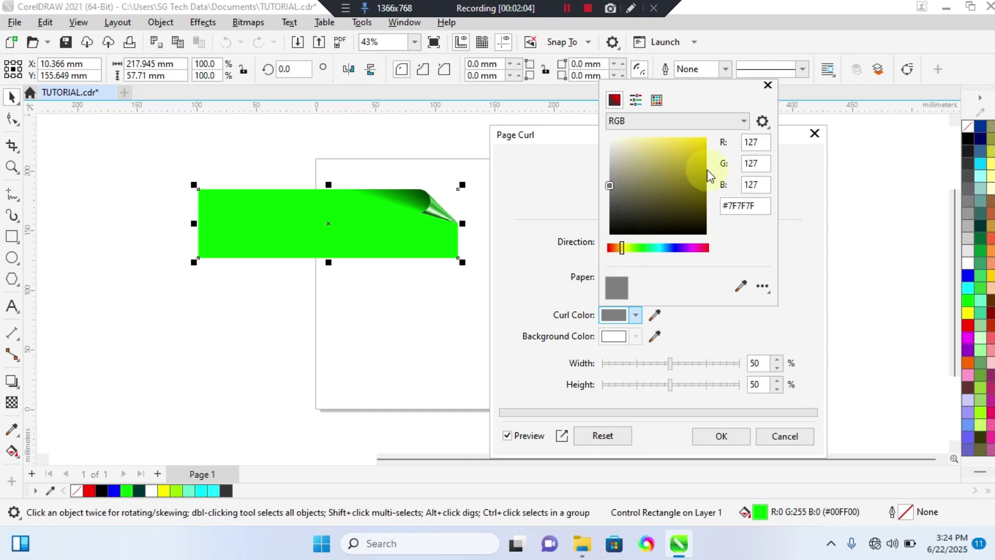
left_click(706, 143)
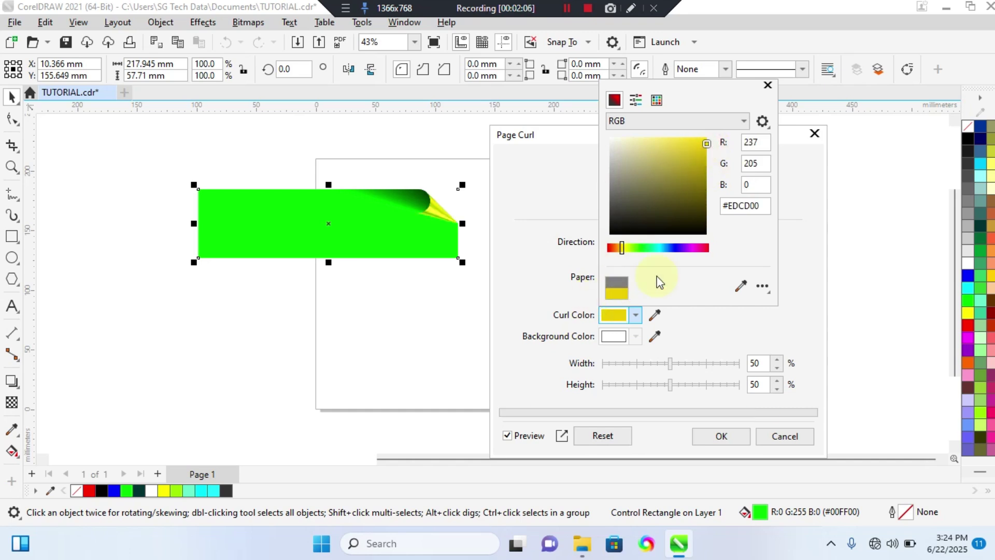
left_click(784, 269)
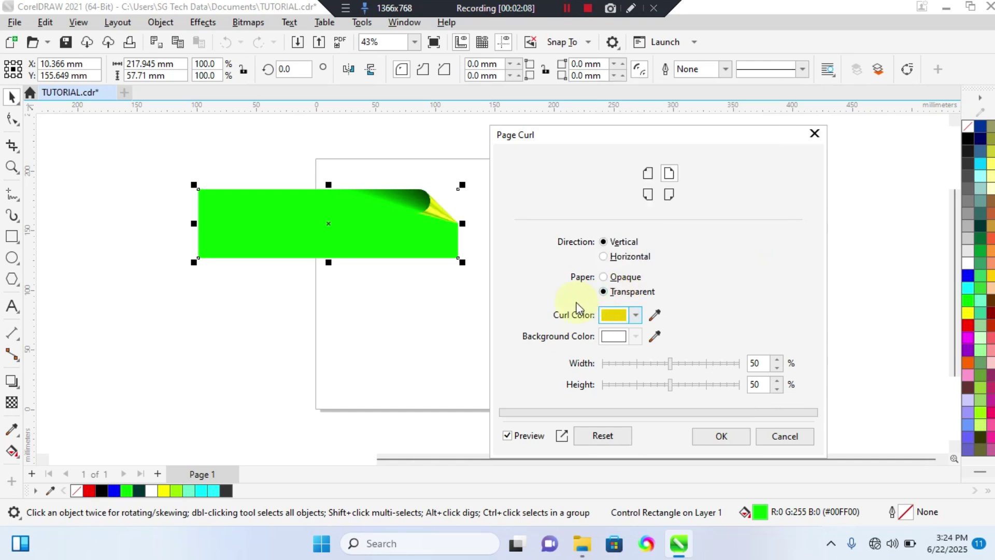
Step: Keep the curl's paper transparent and sample the rectangle's green as the background colour
left_click(617, 279)
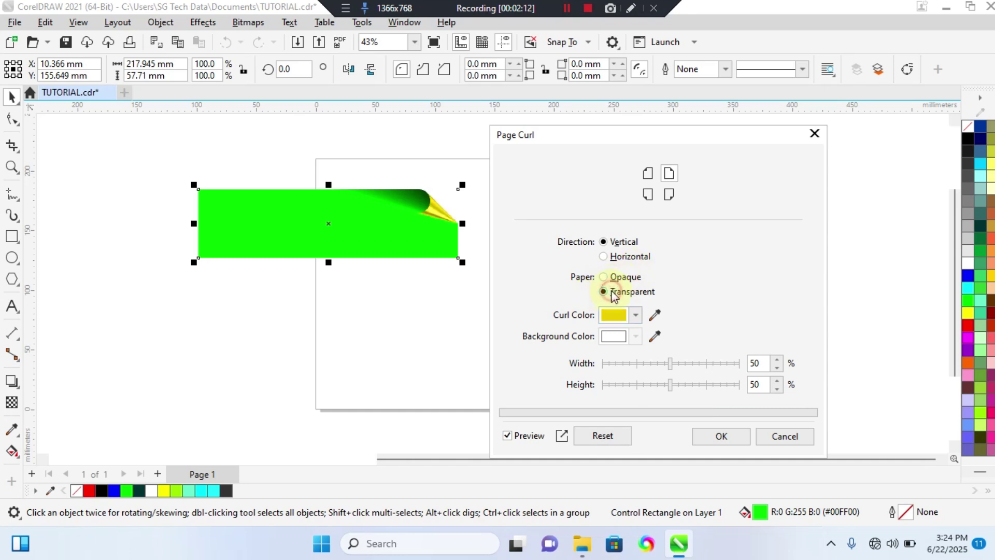
left_click(611, 291)
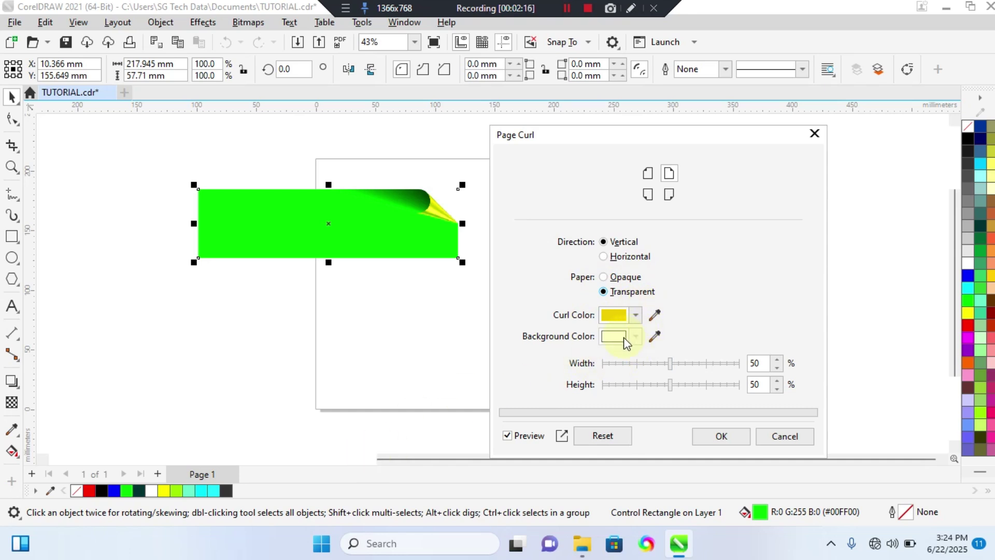
left_click(655, 336)
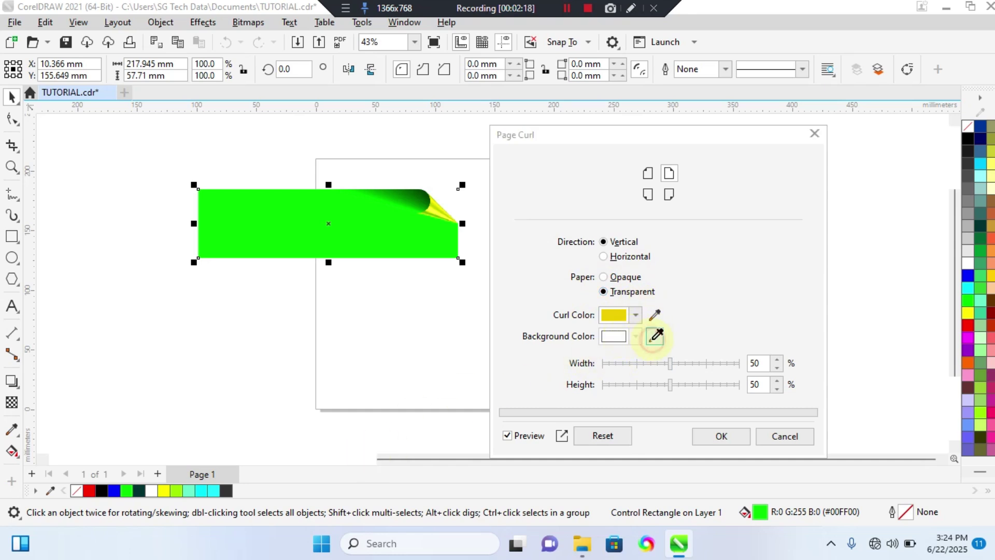
left_click(417, 233)
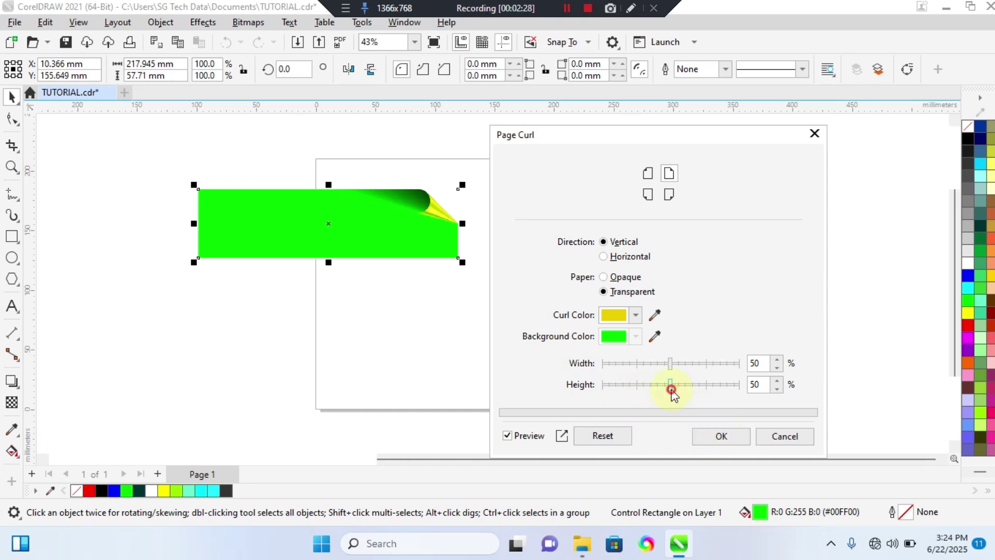
Step: Enlarge the page curl to a width of 85% and a height of 100%
left_click_drag(670, 385, 696, 389)
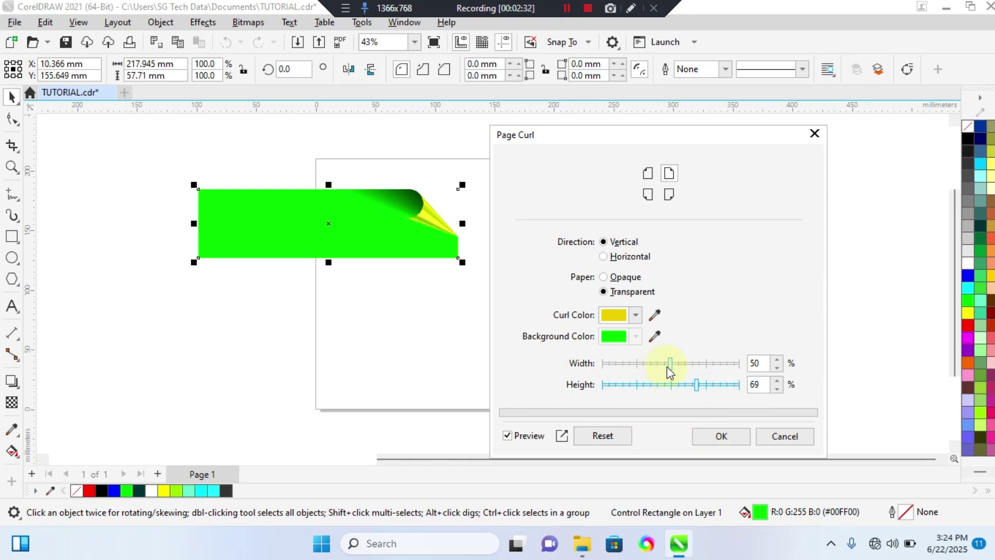
left_click_drag(669, 367, 696, 384)
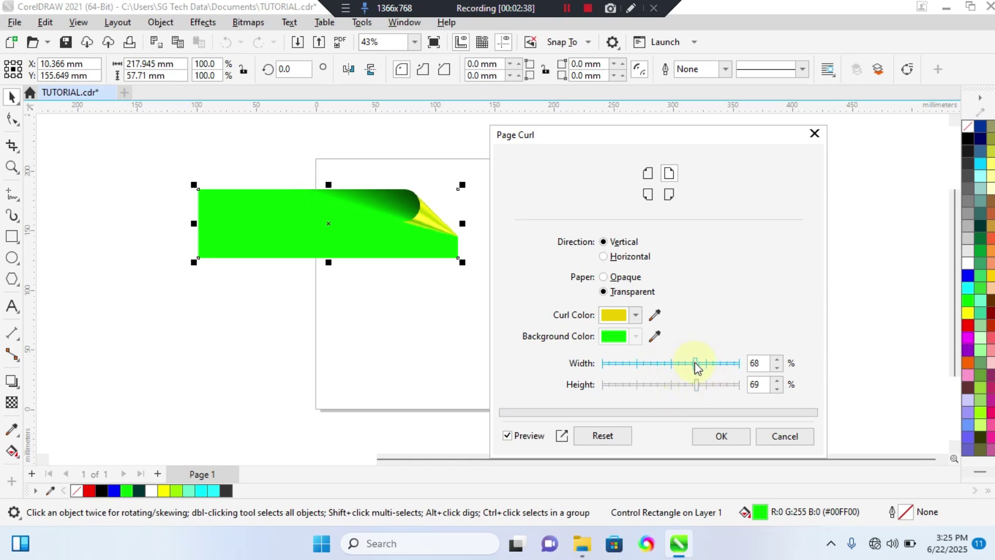
mouse_move(697, 367)
left_mouse_down()
mouse_move(722, 368)
mouse_move(707, 388)
mouse_move(720, 391)
left_mouse_up()
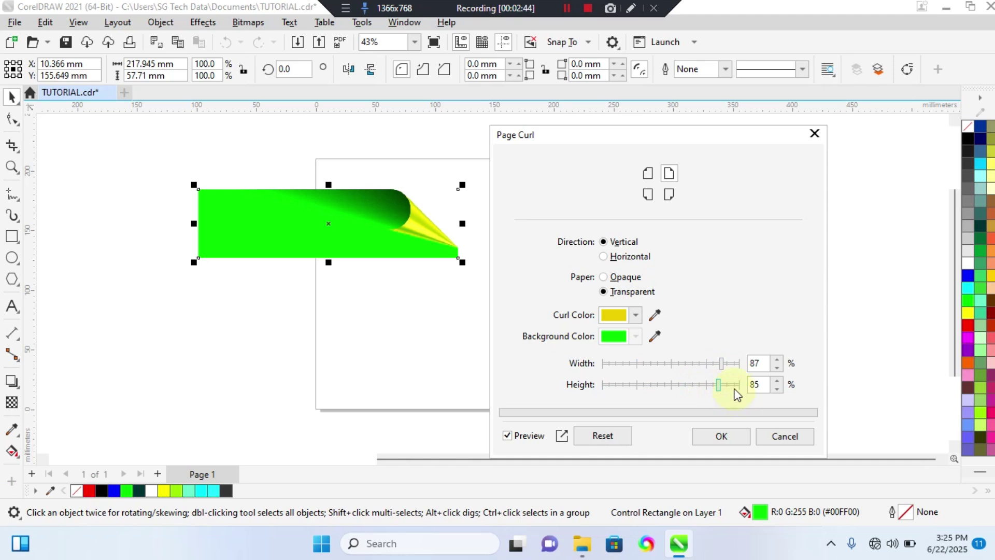
left_click(735, 385)
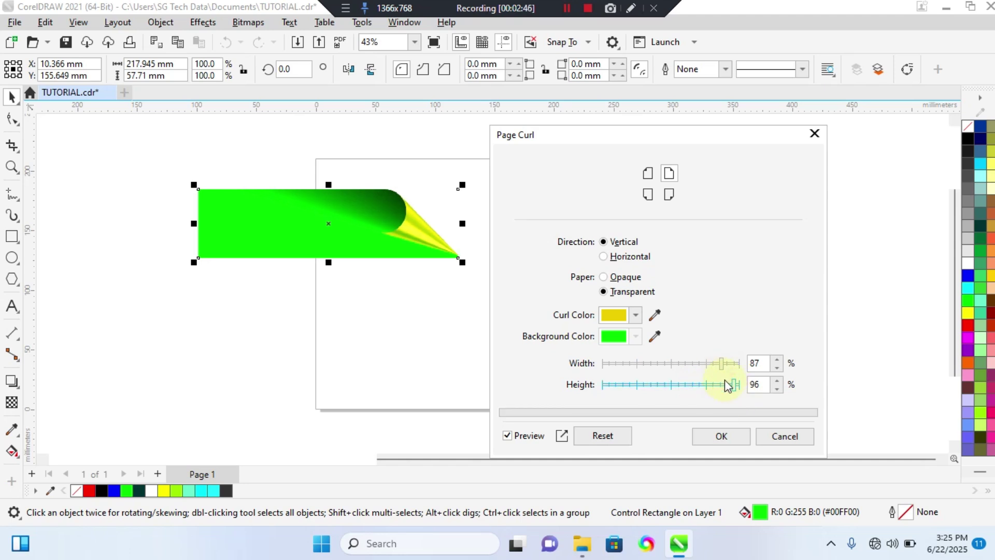
left_click_drag(731, 384, 746, 391)
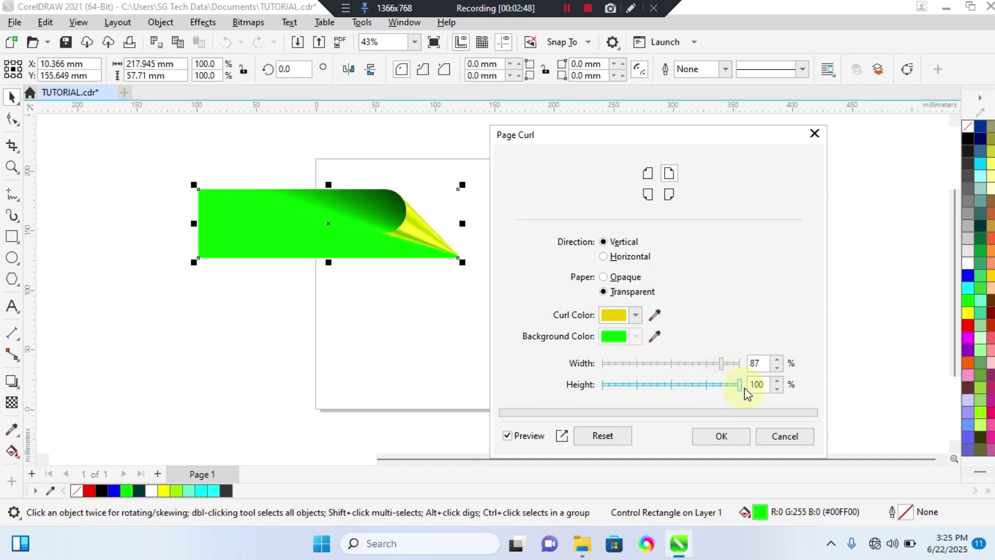
left_click(720, 366)
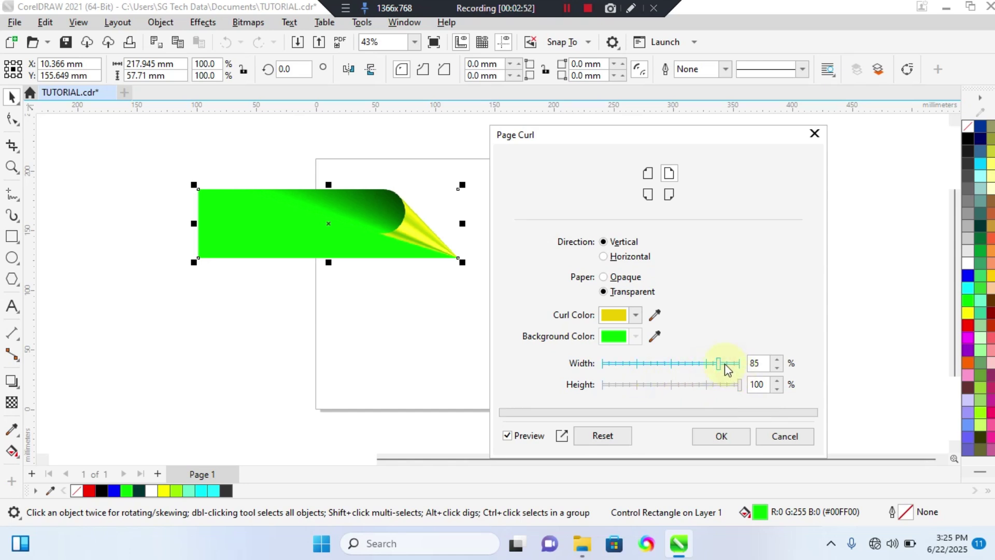
Step: Widen the page curl to 99% and apply it to the green rectangle
left_click_drag(724, 366, 738, 366)
left_click(726, 367)
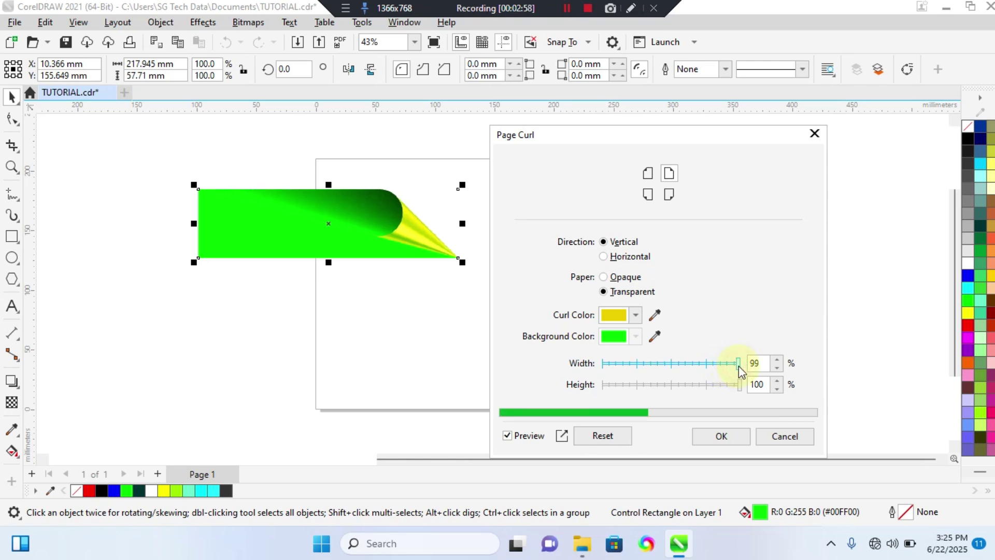
left_click(720, 435)
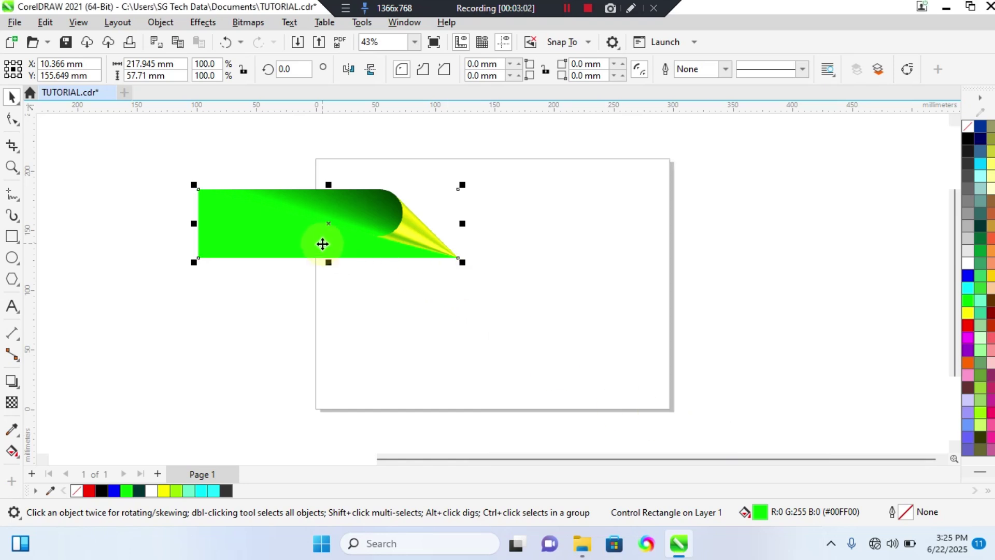
Step: Undo the page curl effect on the green rectangle
left_click(203, 22)
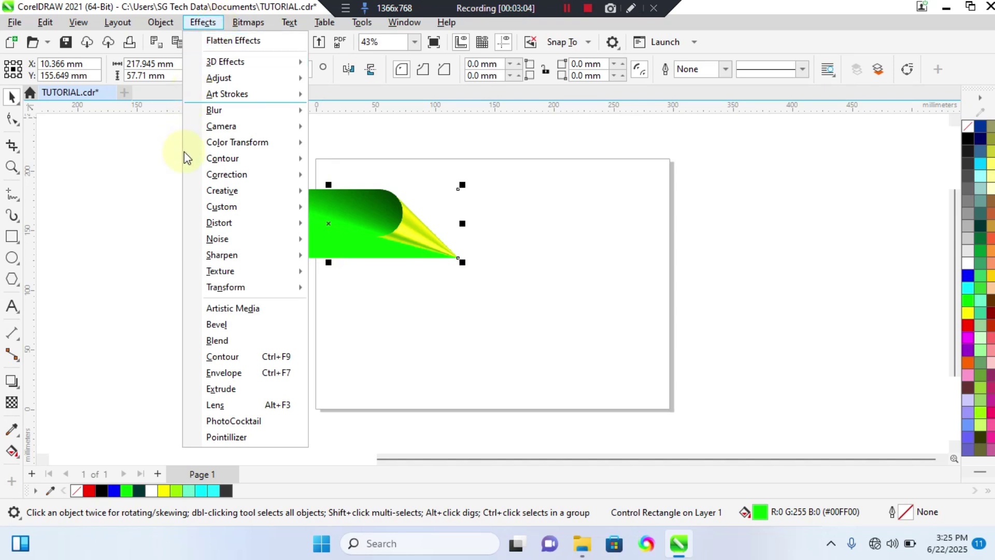
mouse_move(241, 288)
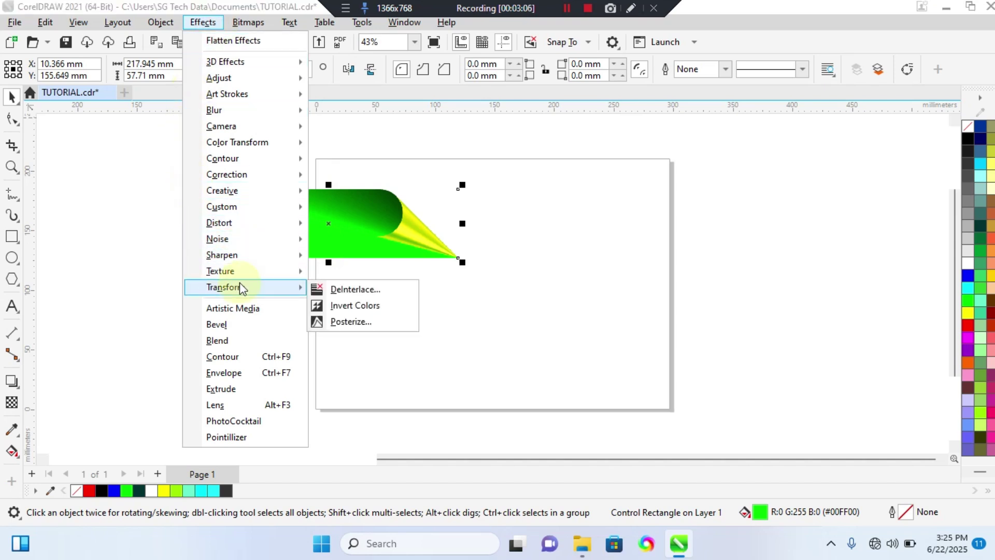
left_click(392, 265)
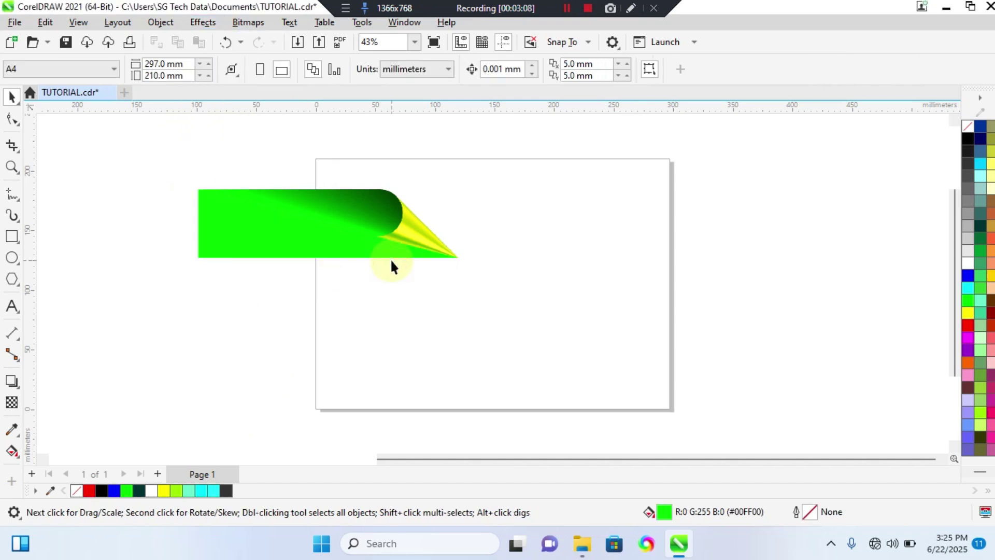
left_click(338, 211)
key("ctrl+z")
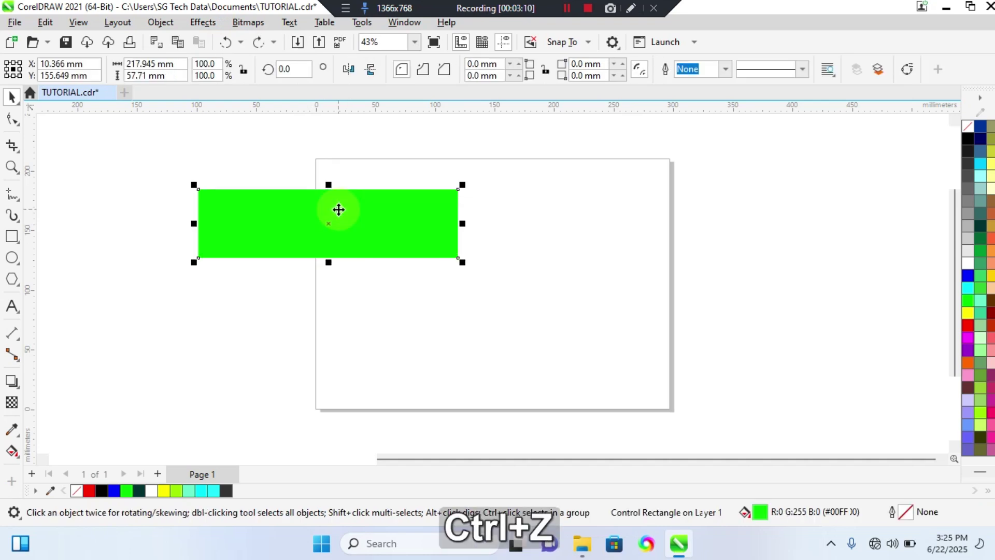
Step: Convert the plain green rectangle to a 300 dpi RGB Color (24-bit) bitmap with anti-aliasing and a transparent background
left_click(203, 23)
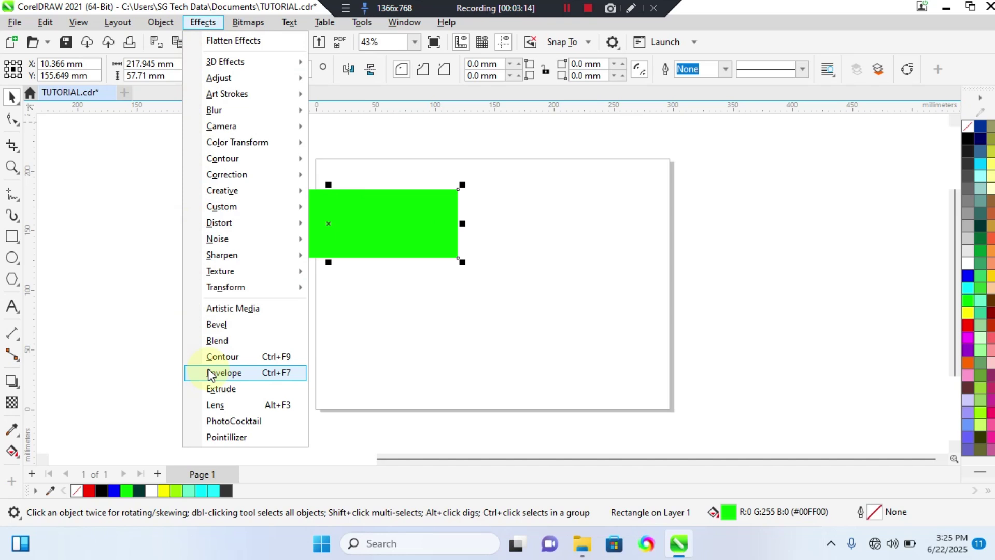
left_click(234, 21)
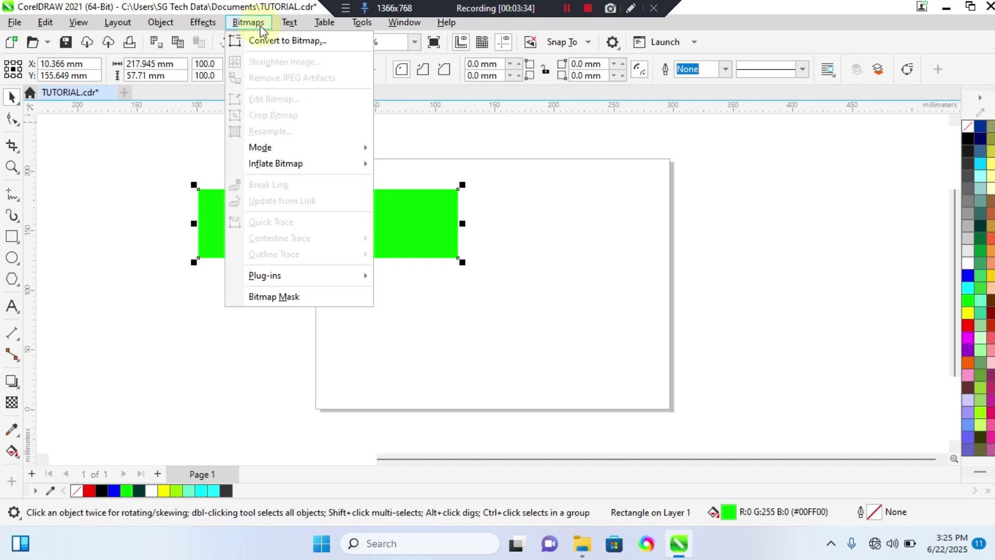
left_click(279, 40)
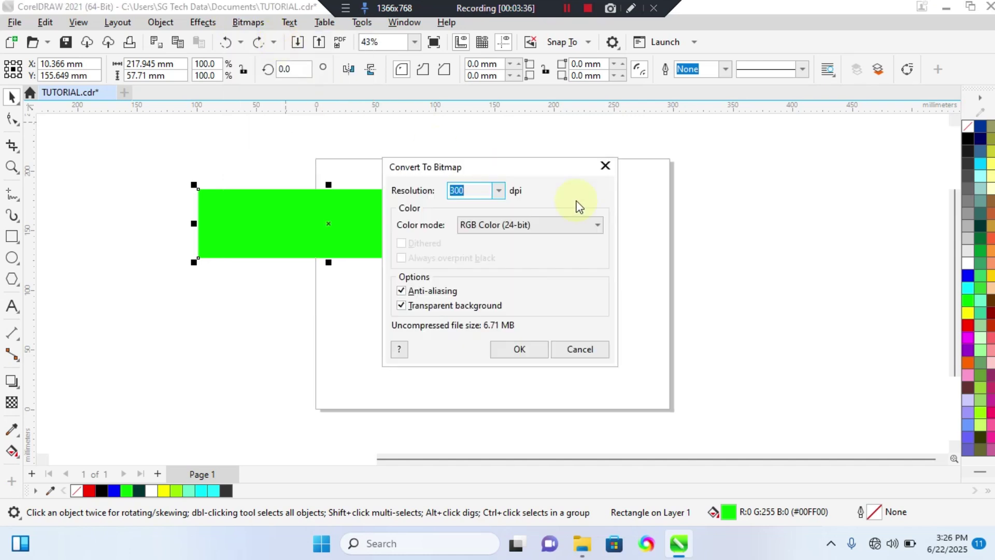
left_click(508, 348)
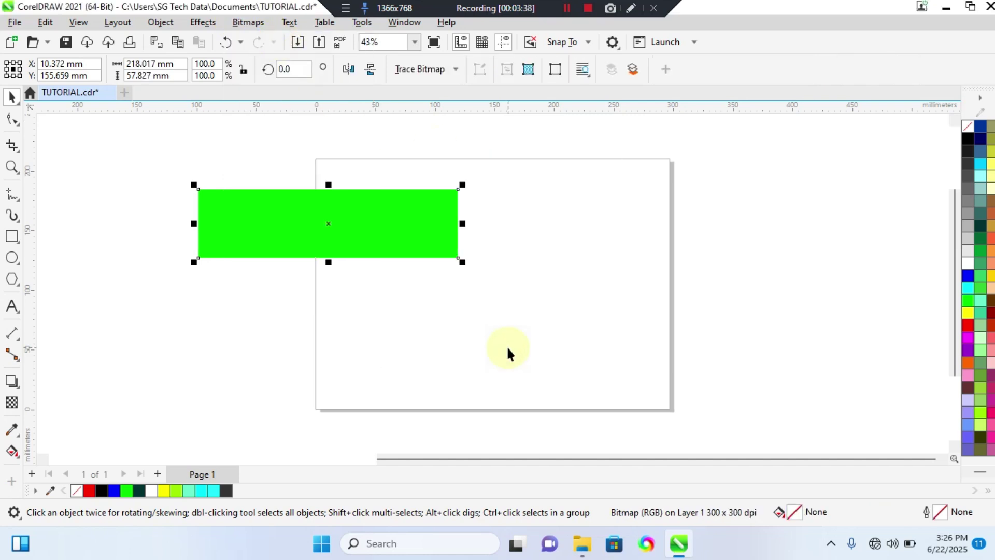
Step: Apply the creative Frame effect to the green bitmap using the square_1.cpt frame
left_click(201, 30)
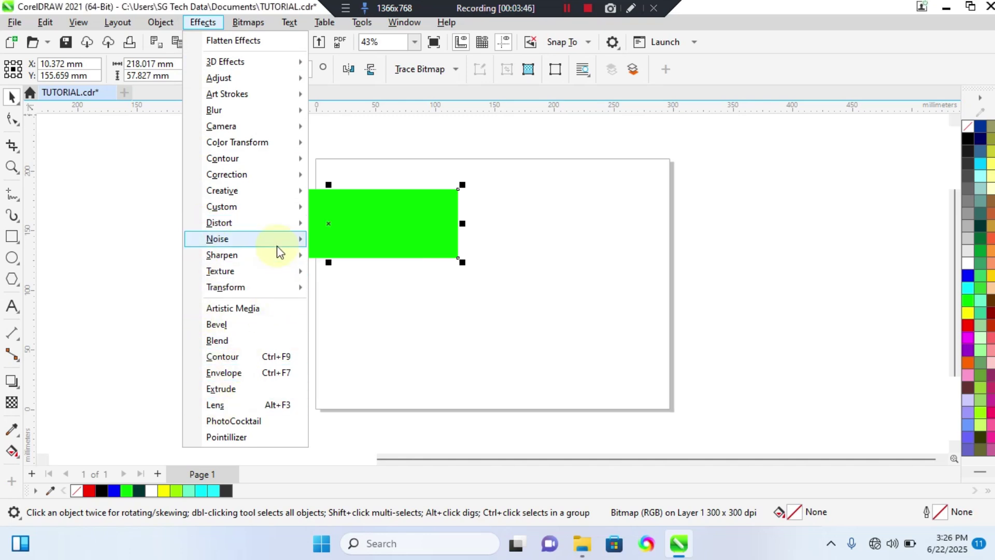
mouse_move(270, 269)
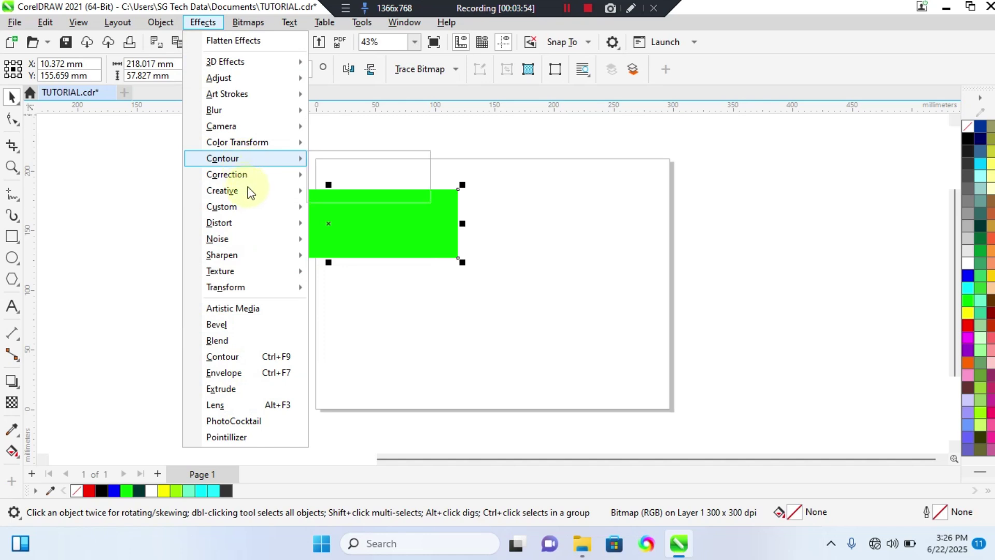
mouse_move(265, 193)
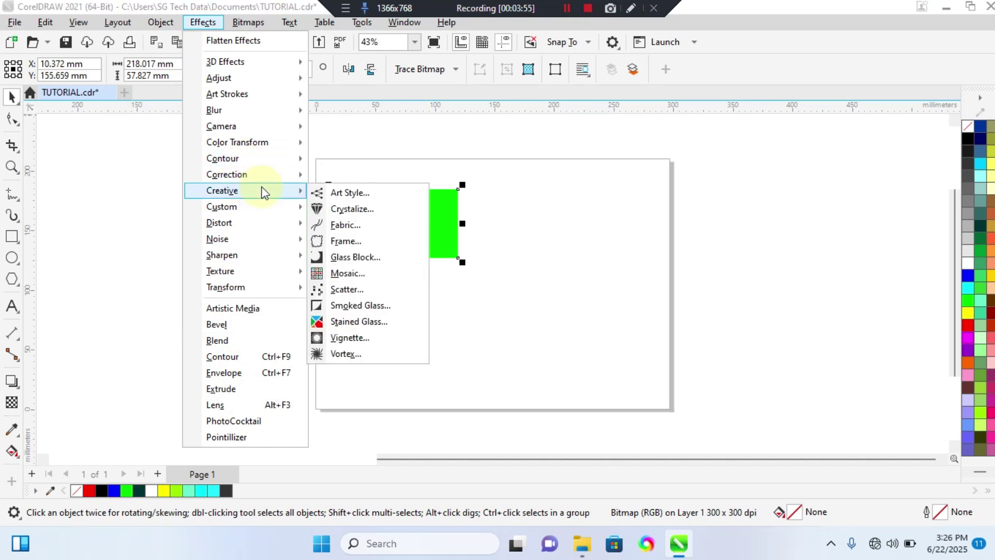
left_click(345, 241)
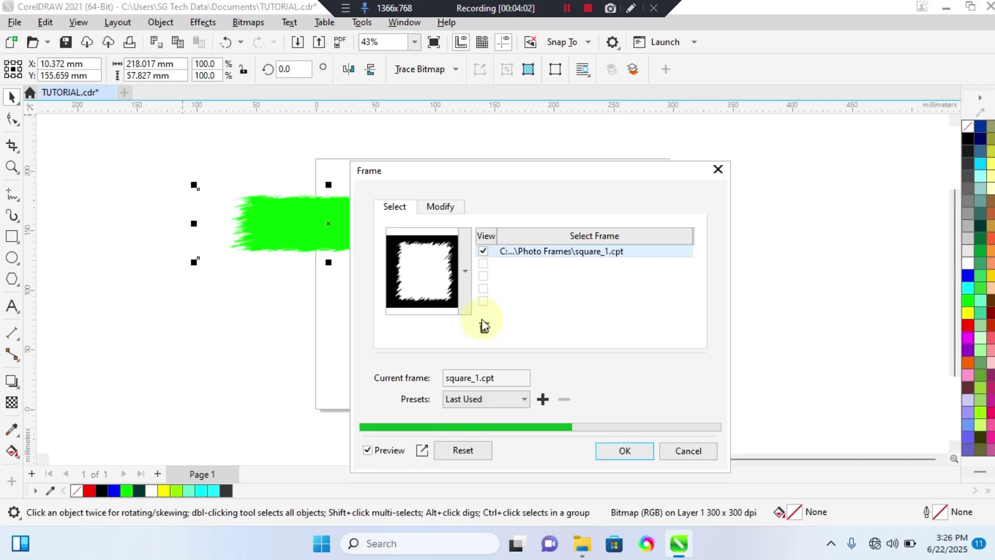
left_click(605, 451)
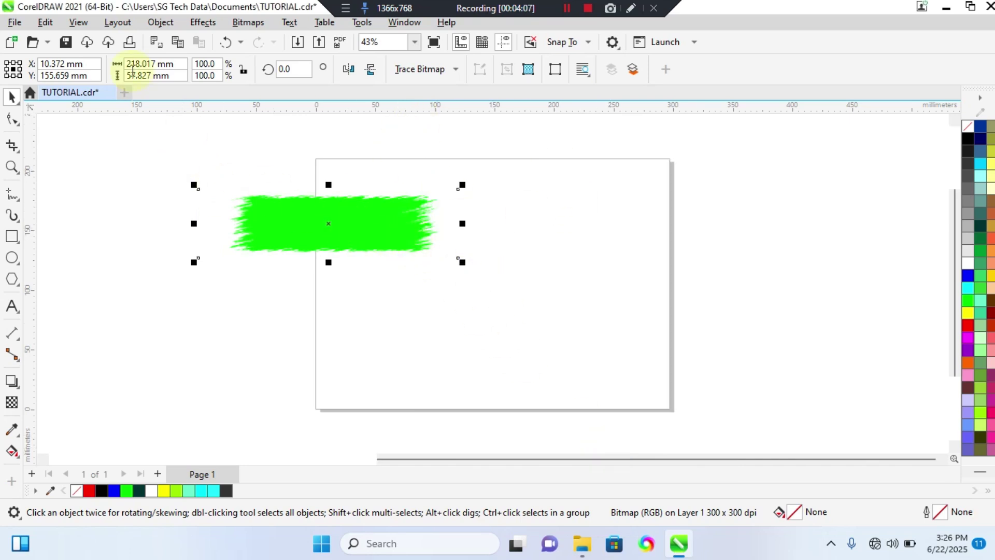
Step: Try straightening the framed bitmap with a 7.3° rotation, 85.1 lens distortion correction and a finer grid, and discard the settings
left_click(212, 26)
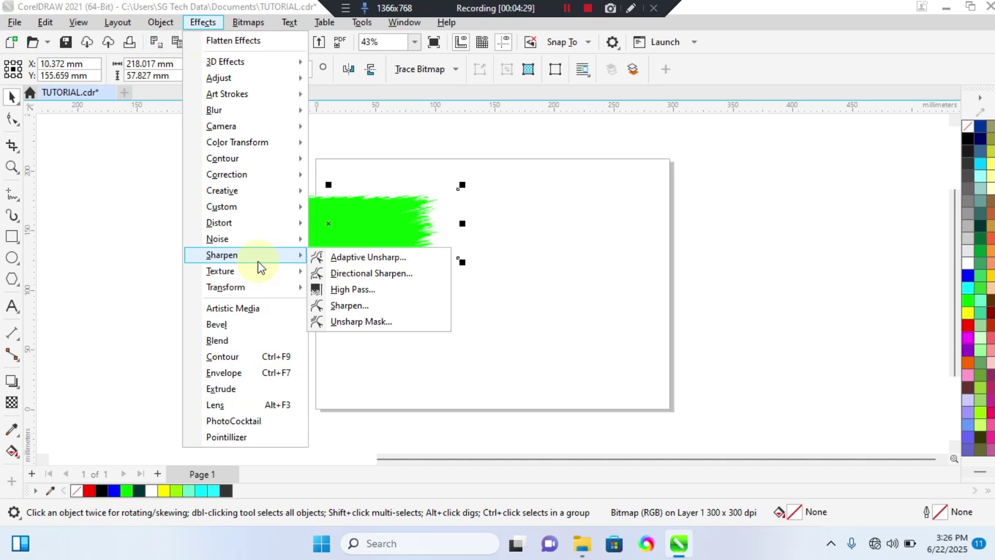
left_click(246, 19)
left_click(247, 21)
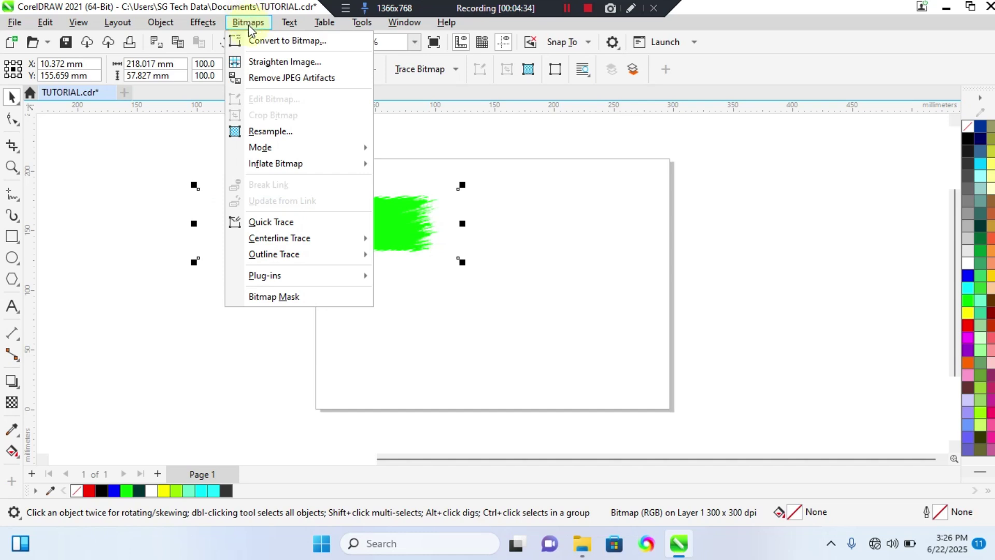
left_click(282, 62)
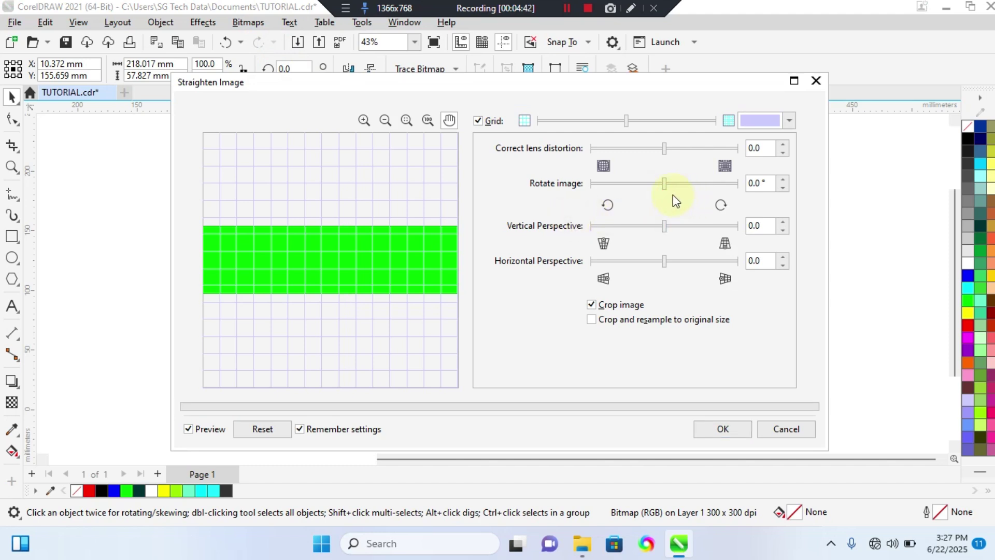
left_click_drag(667, 187, 701, 190)
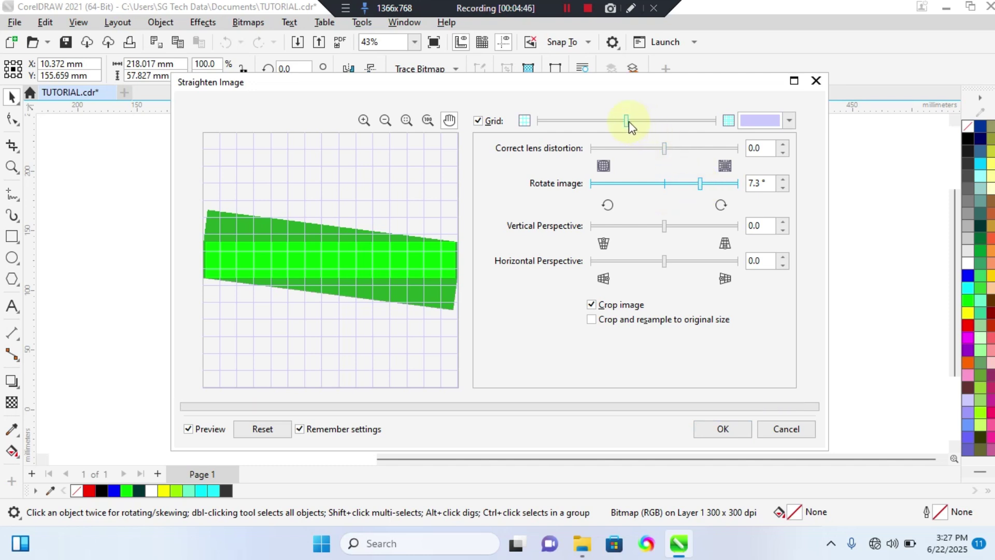
left_click_drag(629, 123, 695, 153)
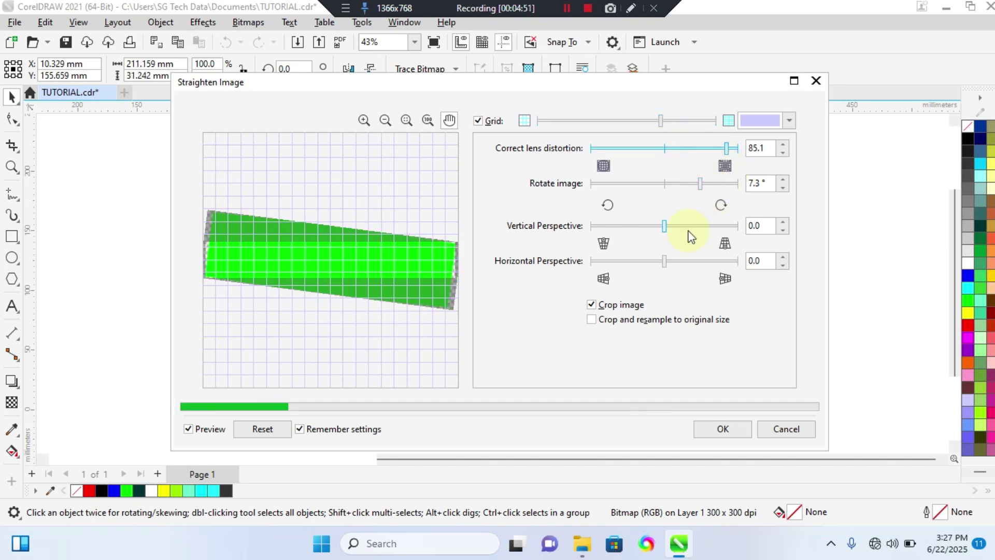
left_click(764, 427)
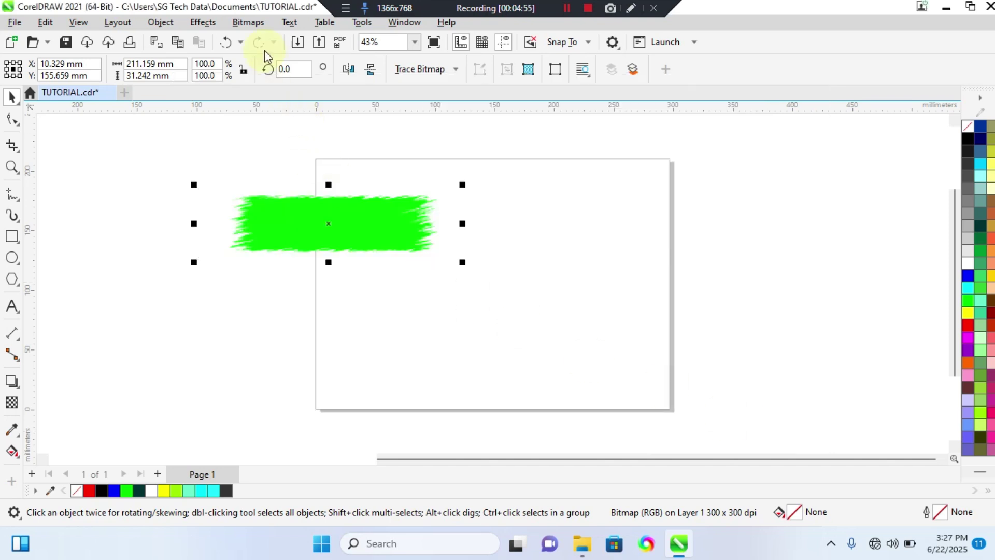
Step: Remove JPEG artifacts from the framed bitmap and inspect its ragged upper-left edges up close
left_click(248, 22)
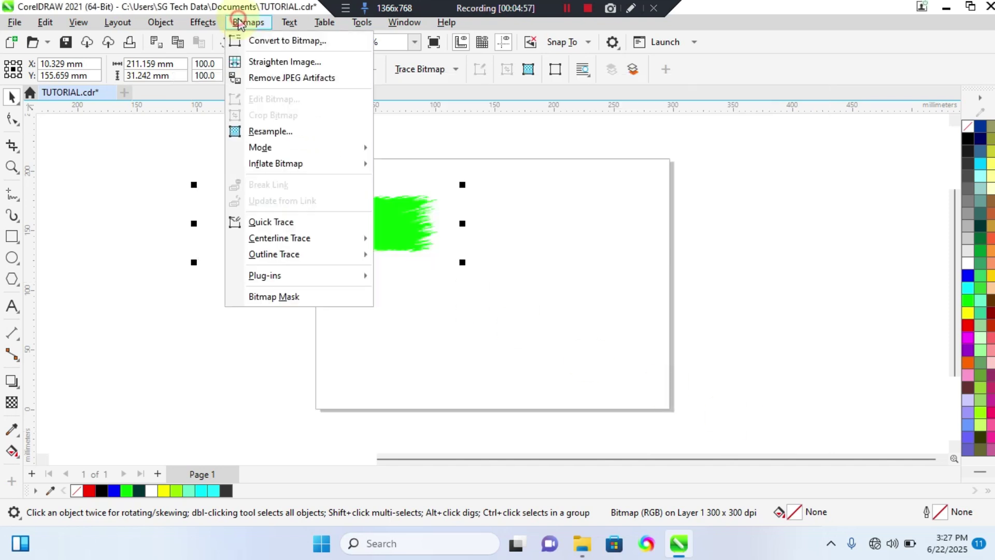
left_click(276, 78)
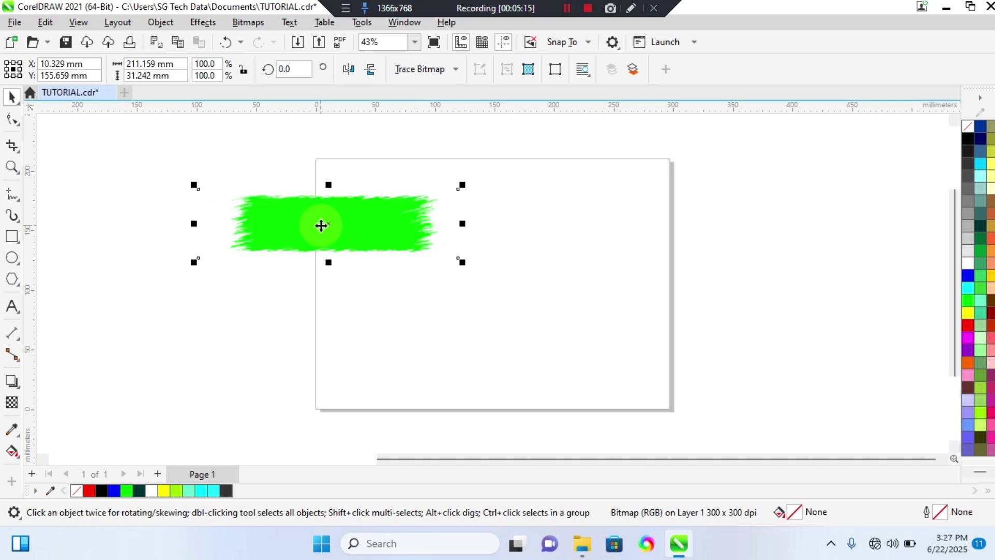
left_click(10, 166)
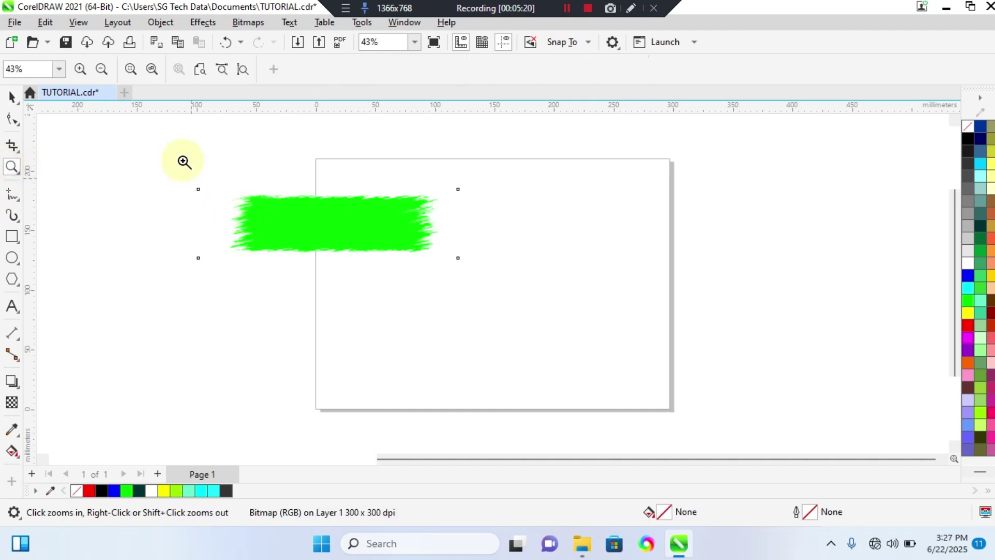
left_click_drag(185, 163, 344, 286)
left_click_drag(289, 200, 609, 351)
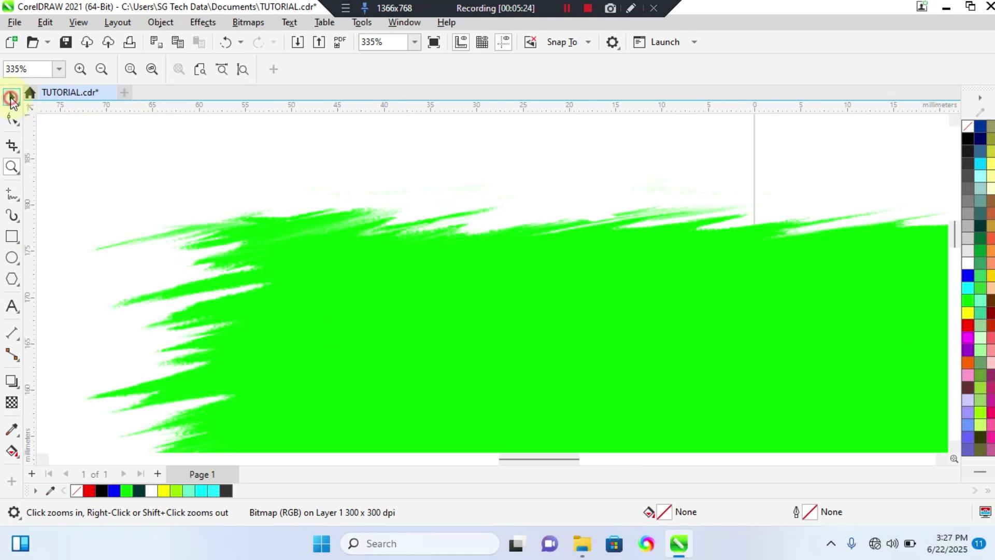
left_click(18, 98)
key("shift+F4")
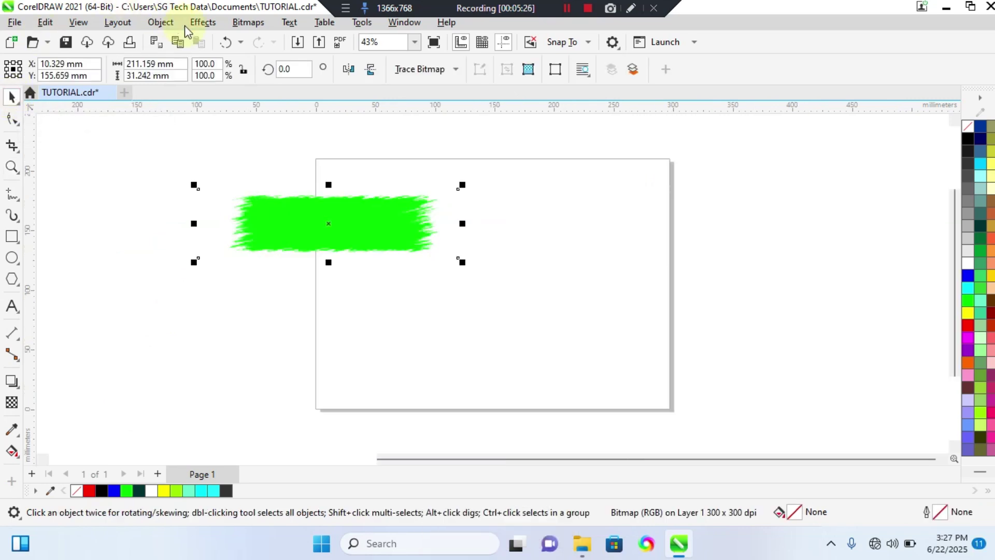
Step: Review the framed bitmap's resampling options for size, resolution and mode, and close them without applying
left_click(246, 22)
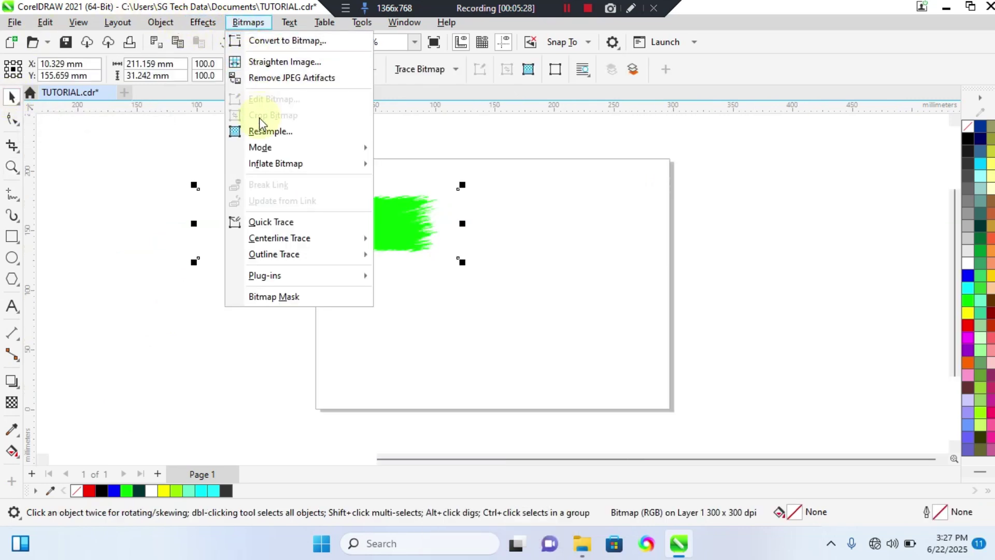
left_click(259, 131)
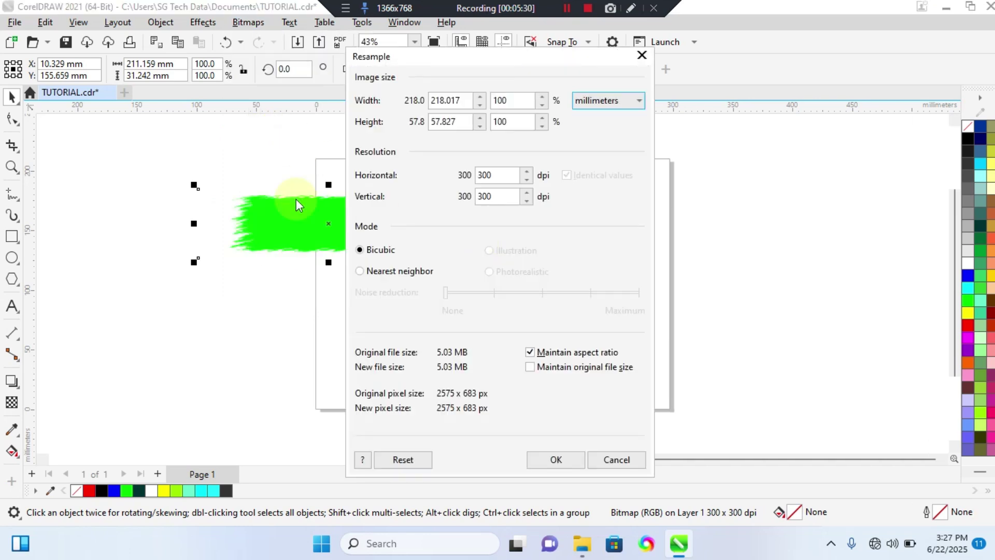
left_click(641, 57)
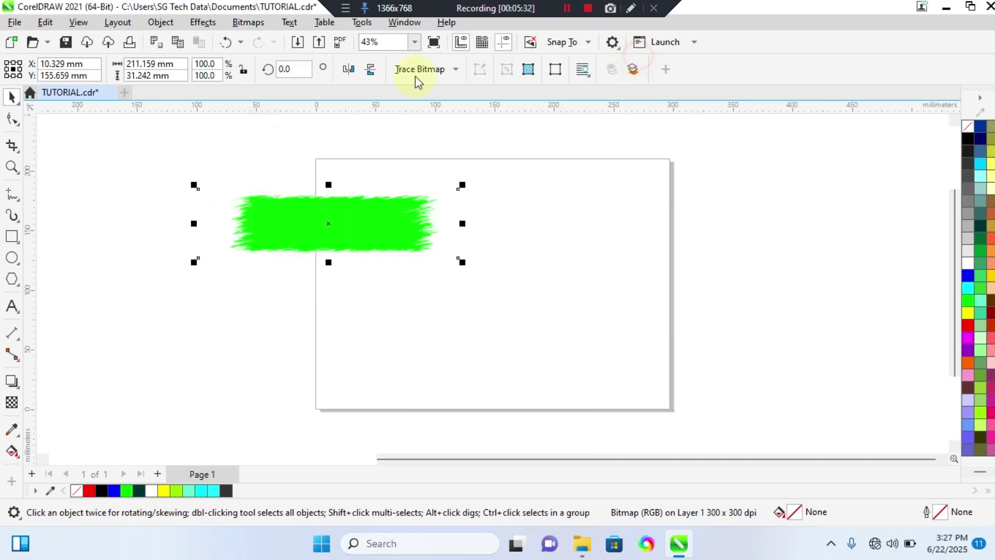
Step: Convert the framed bitmap's colour mode first to Lab Color (24-bit) and finally to CMYK Color (32-bit)
left_click(241, 24)
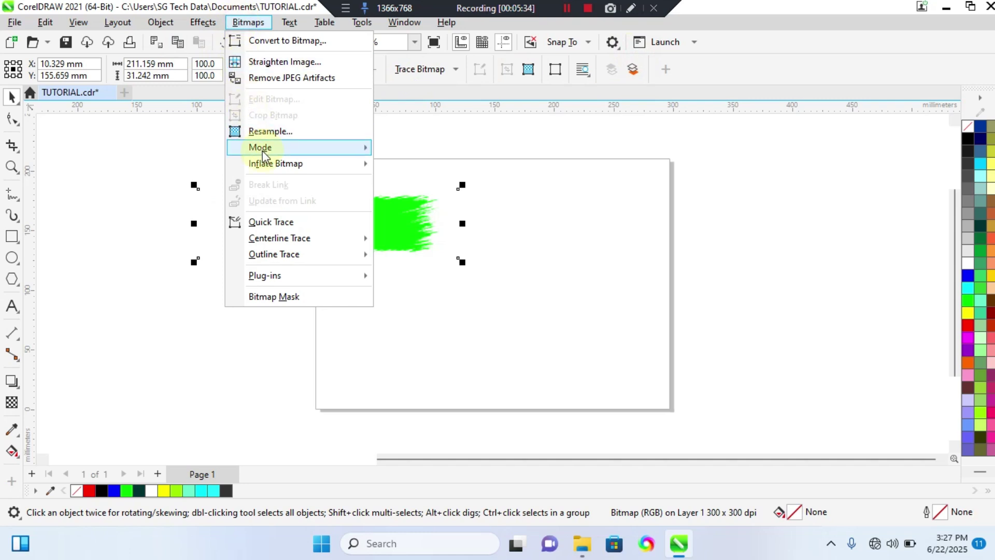
mouse_move(262, 150)
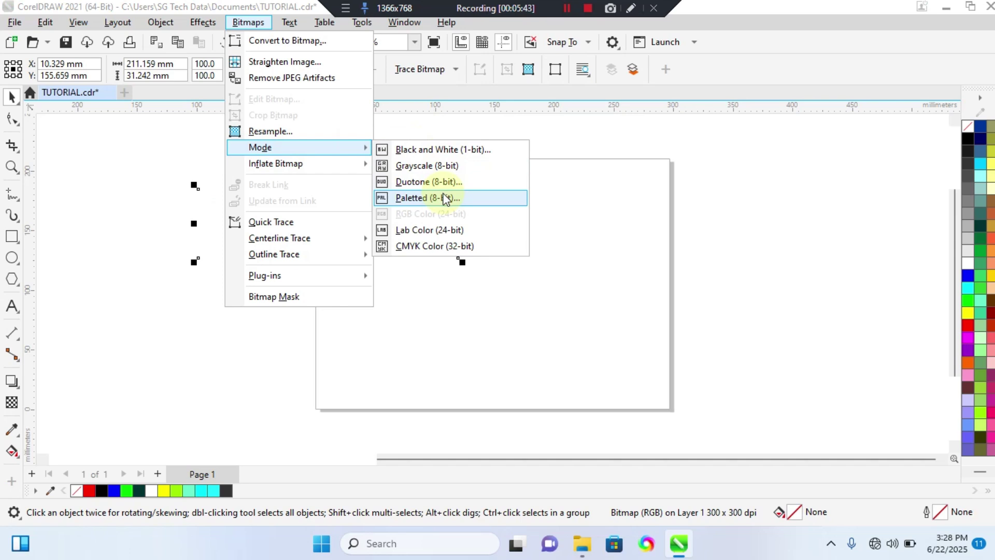
left_click(440, 229)
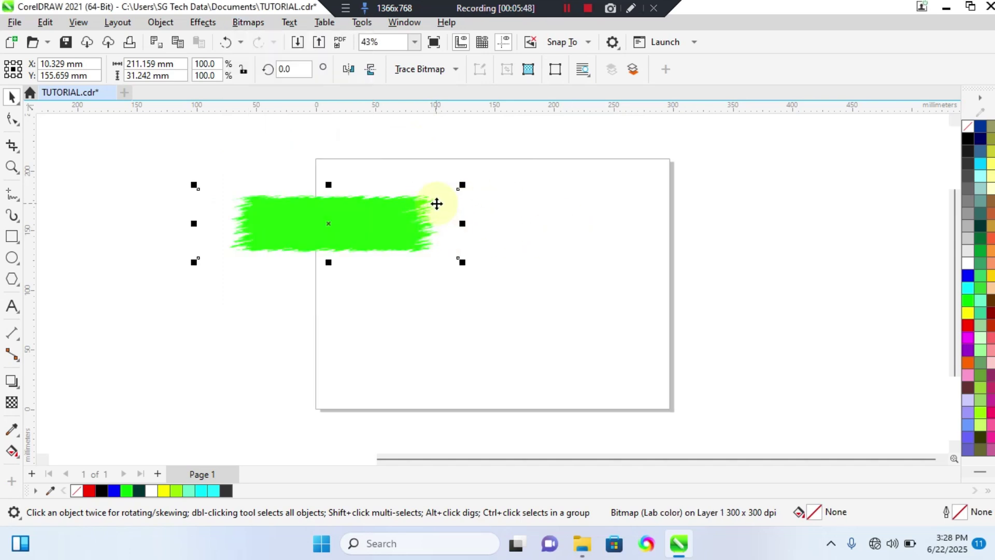
left_click(254, 26)
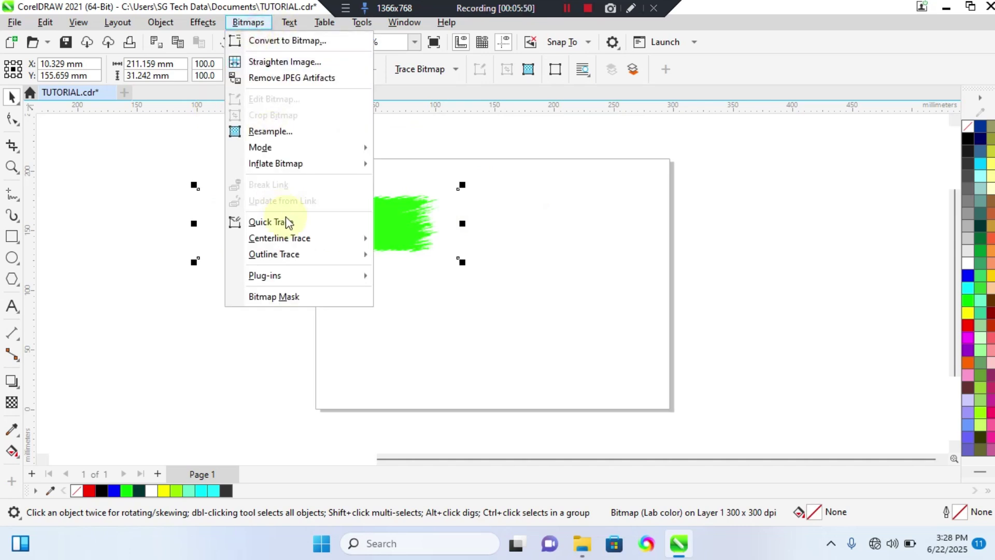
mouse_move(337, 151)
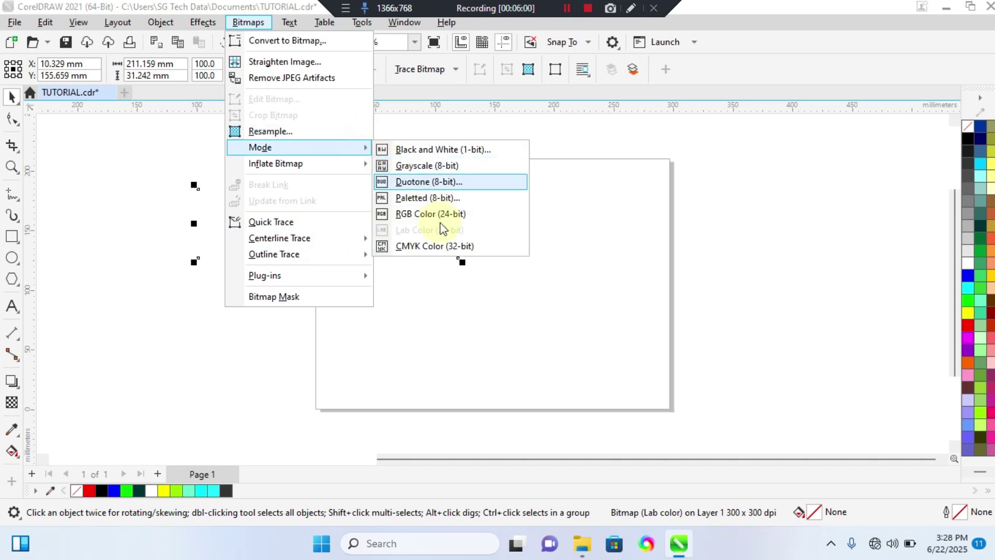
left_click(451, 247)
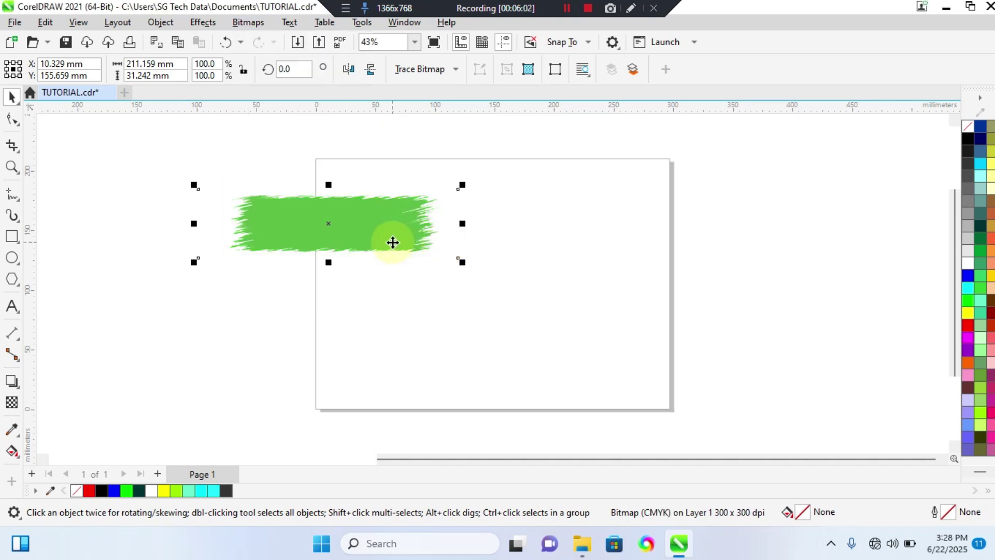
Step: Undo the framed bitmap's conversion to CMYK Color and delete the bitmap from the drawing
key("ctrl")
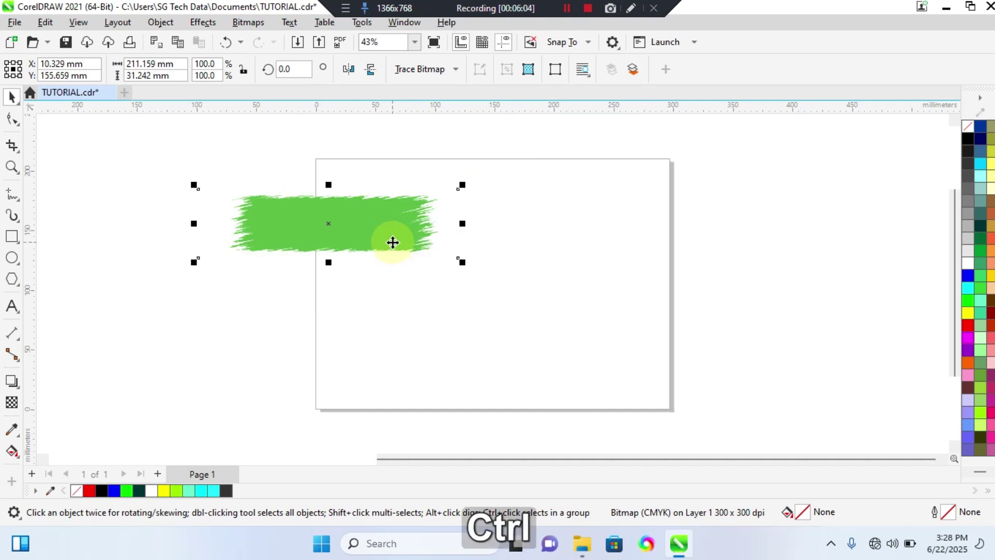
key("ctrl+z")
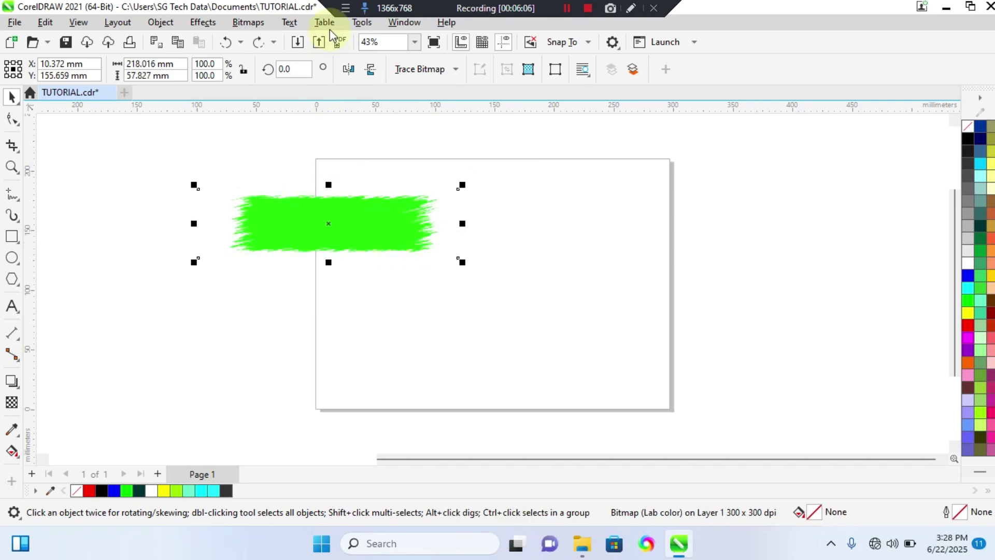
left_click(245, 23)
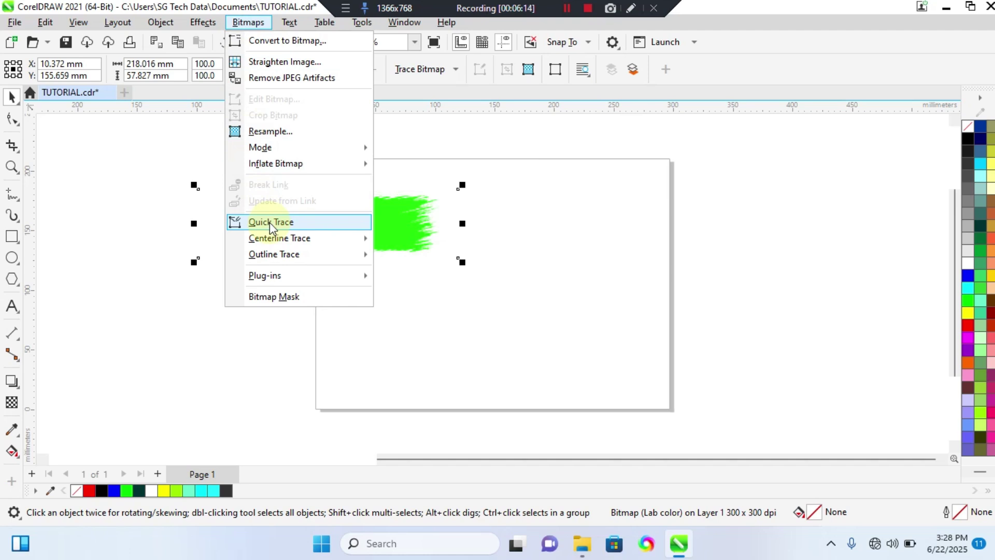
left_click(582, 240)
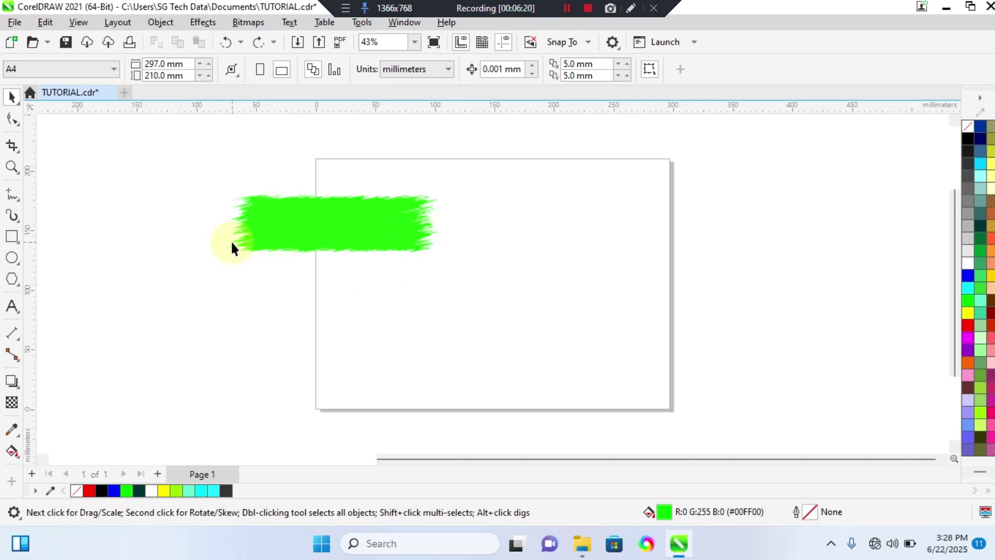
left_click(355, 240)
key("Delete")
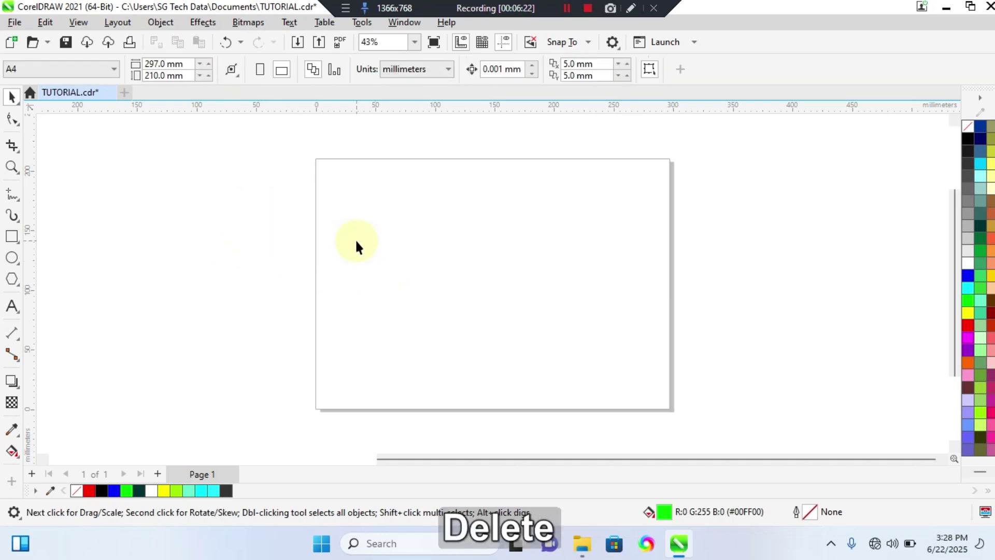
Step: Start importing a file and select the image certificate of incorporation 3 in the Documents folder
left_click(17, 23)
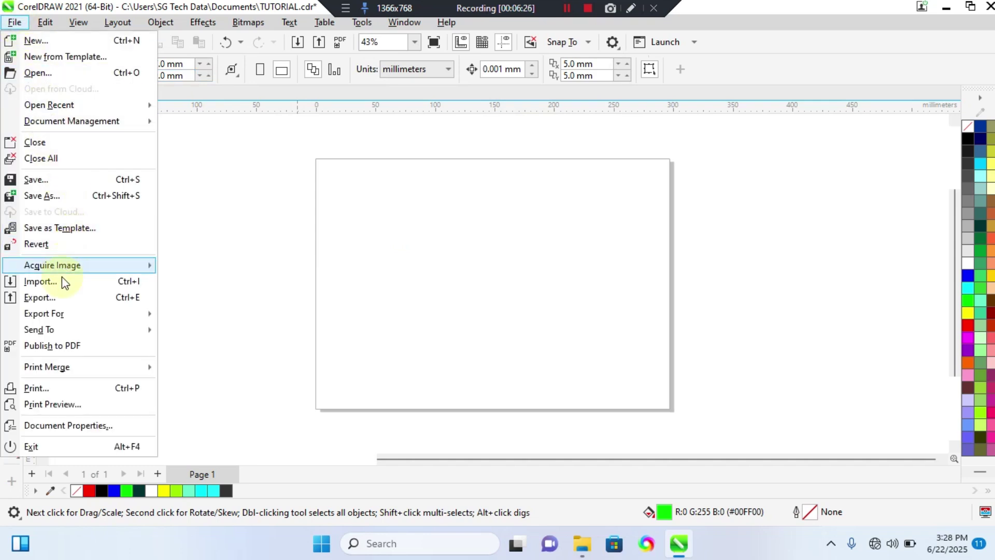
left_click(41, 280)
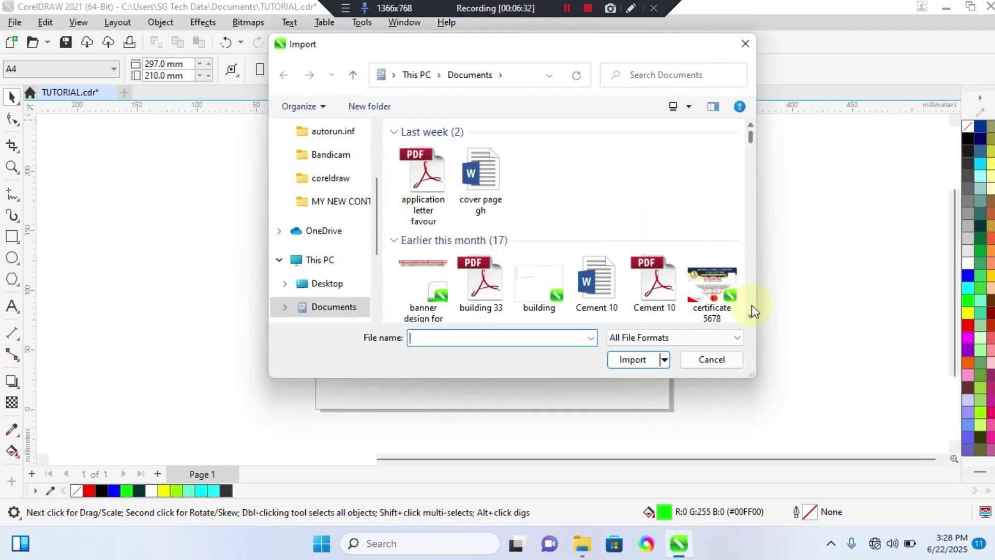
left_click(750, 316)
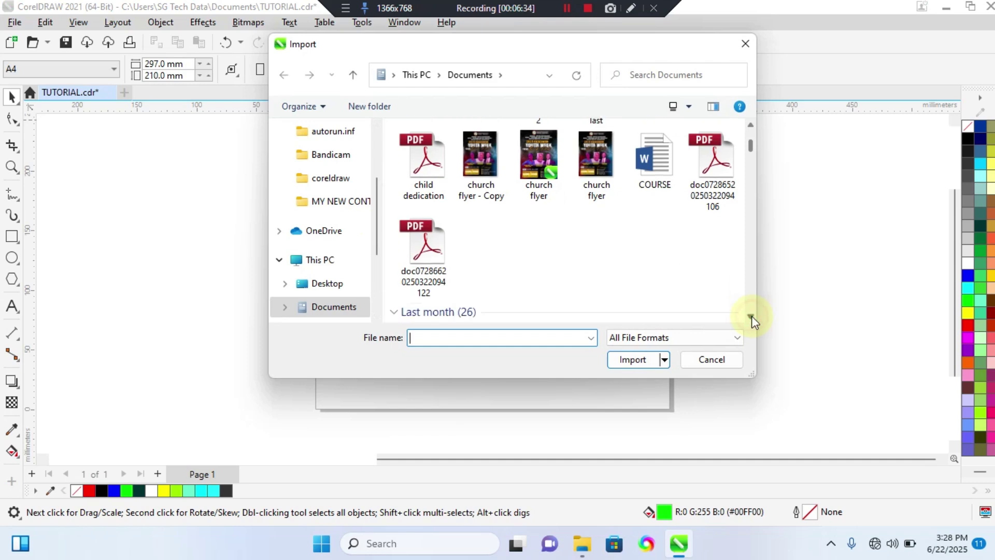
left_click_drag(752, 316, 752, 317)
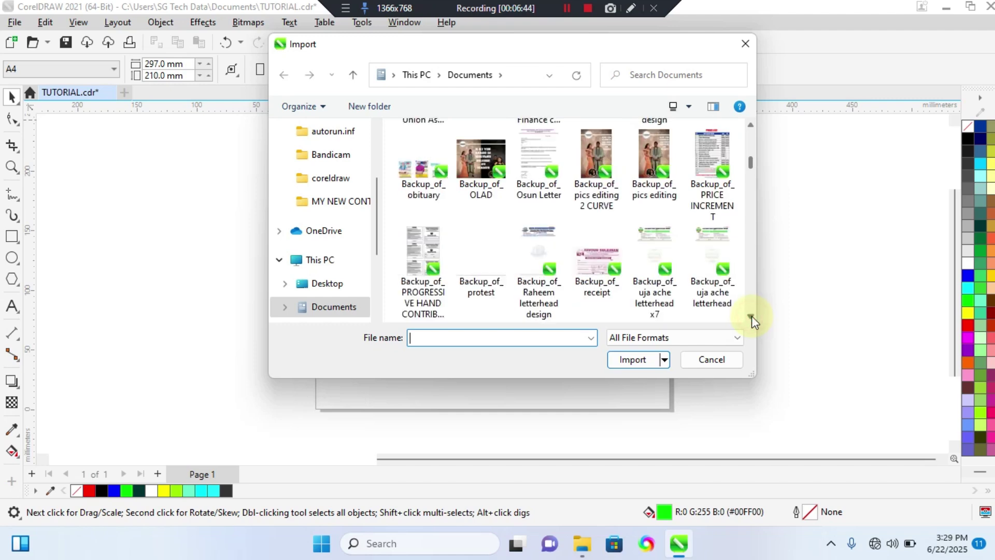
left_click(752, 316)
left_click(752, 316)
scroll(751, 315, "up", 2)
left_click(751, 316)
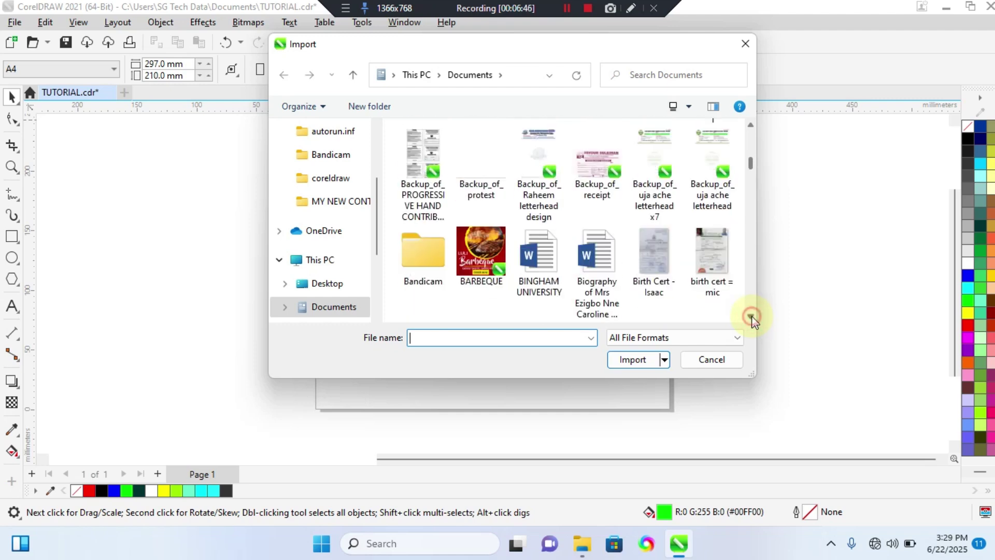
left_click(751, 316)
left_click(751, 316)
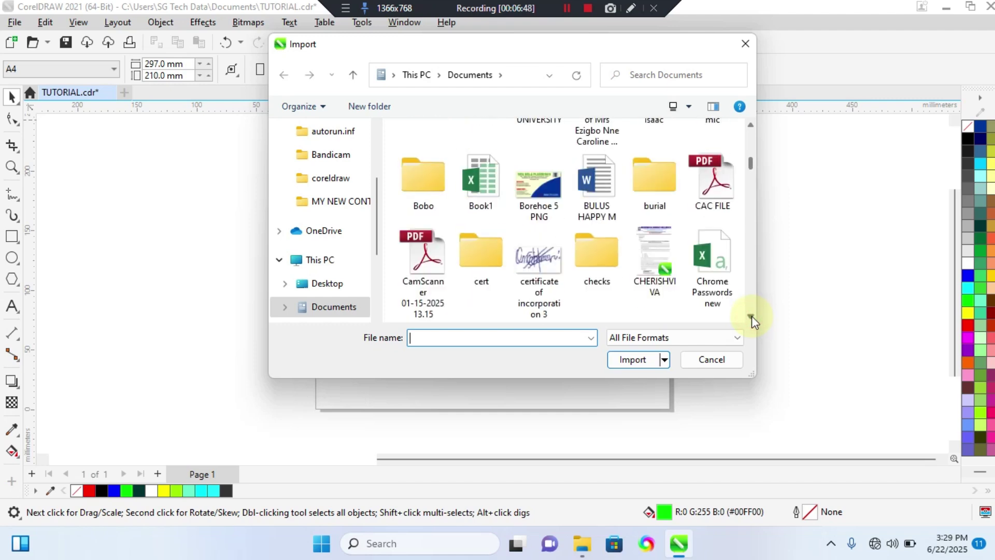
left_click(539, 270)
Step: Look back through the more recent files in the Documents folder for a different image to import
scroll(539, 270, "up", 3)
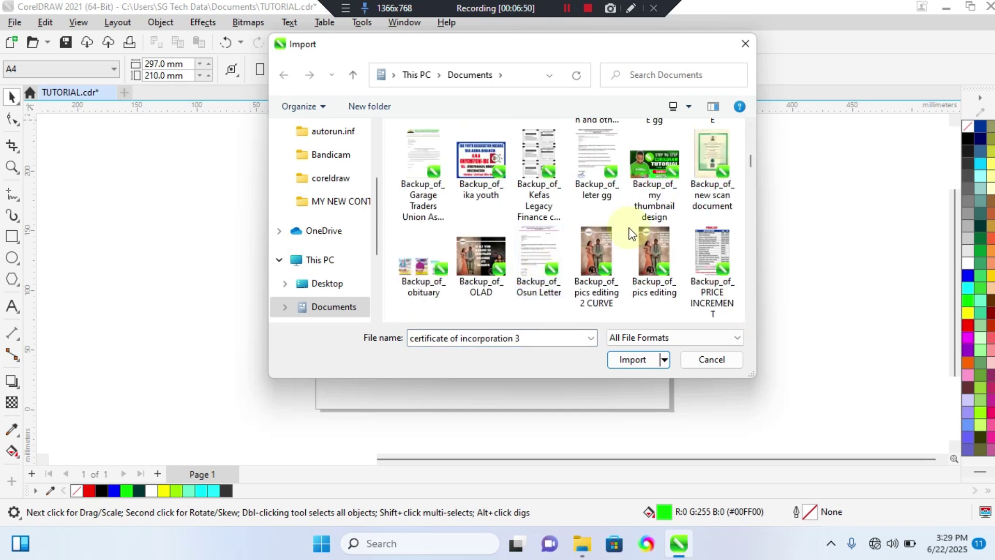
scroll(631, 234, "up", 5)
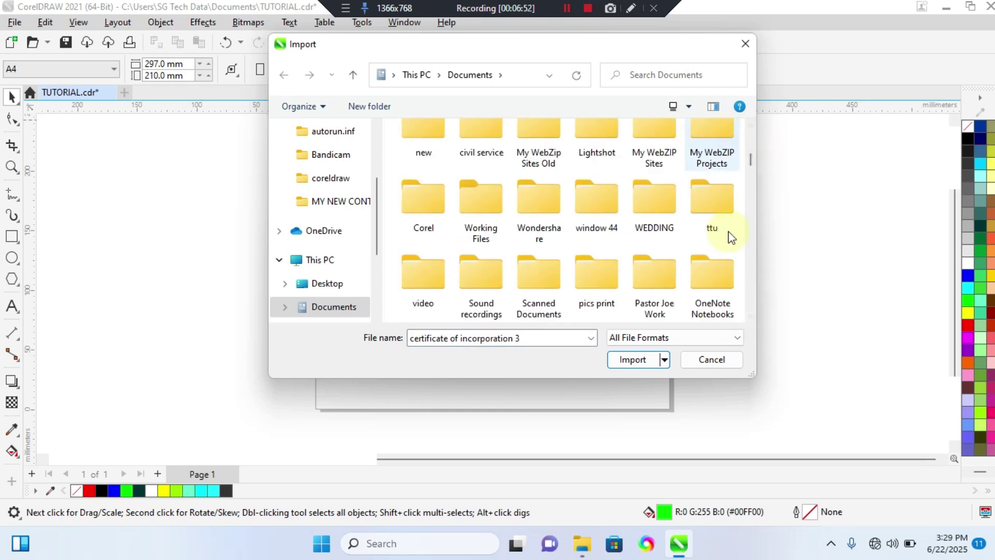
left_click(750, 127)
left_click(751, 127)
left_click(751, 127)
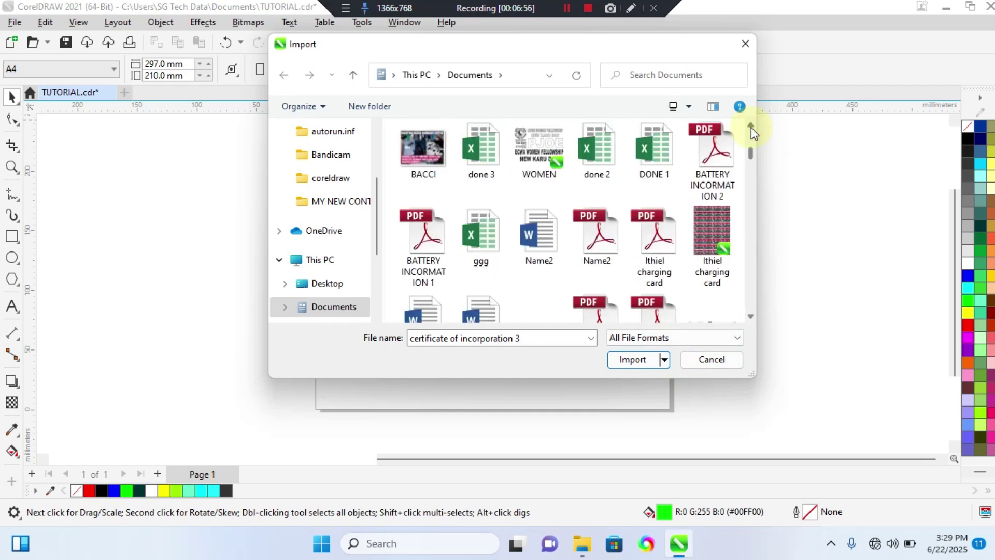
left_click(751, 127)
left_click(751, 127)
left_click(750, 127)
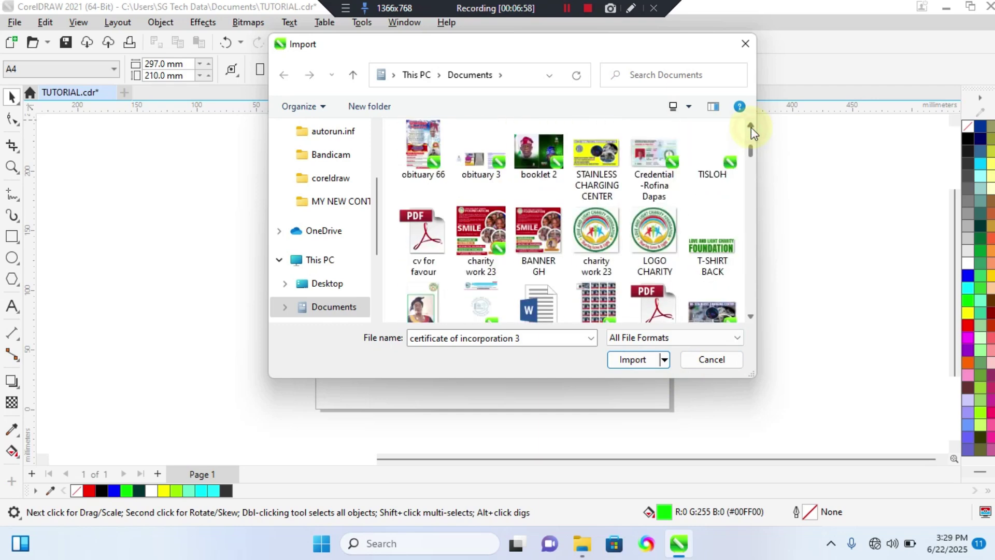
left_click(751, 127)
left_click(751, 127)
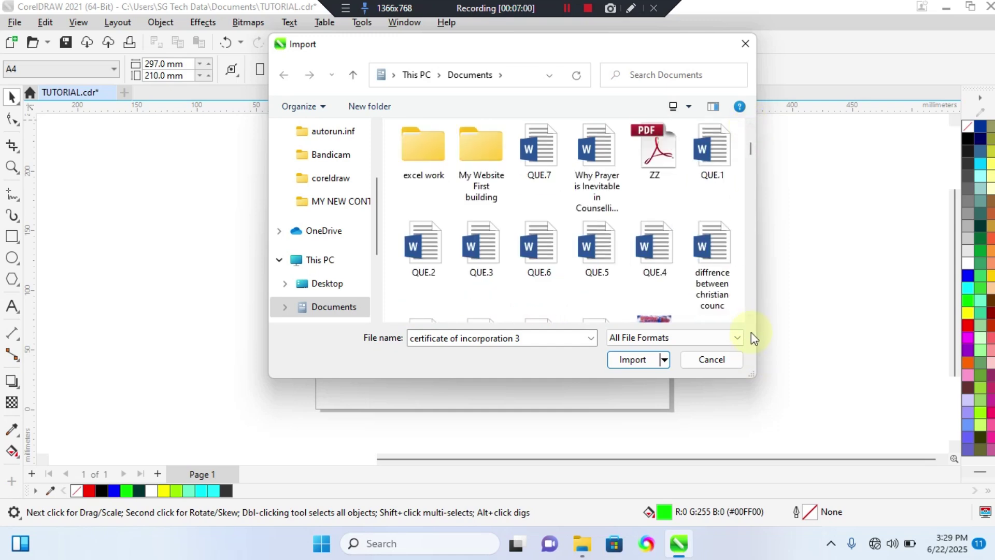
Step: Browse the older files in the Documents folder for an image suitable for importing
left_click(750, 317)
left_click(750, 318)
left_click(750, 317)
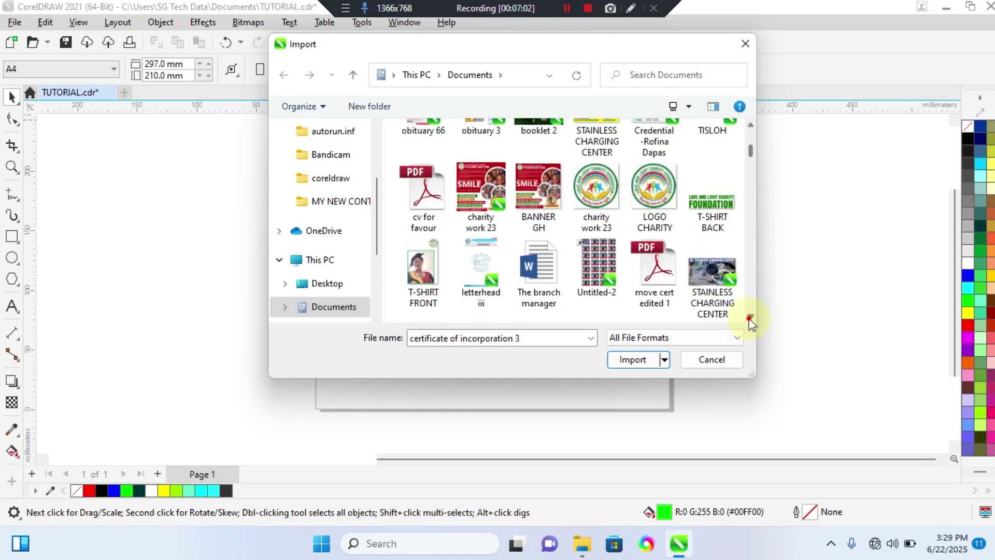
left_click(750, 317)
left_click(750, 317)
left_click(750, 317)
left_click(750, 317)
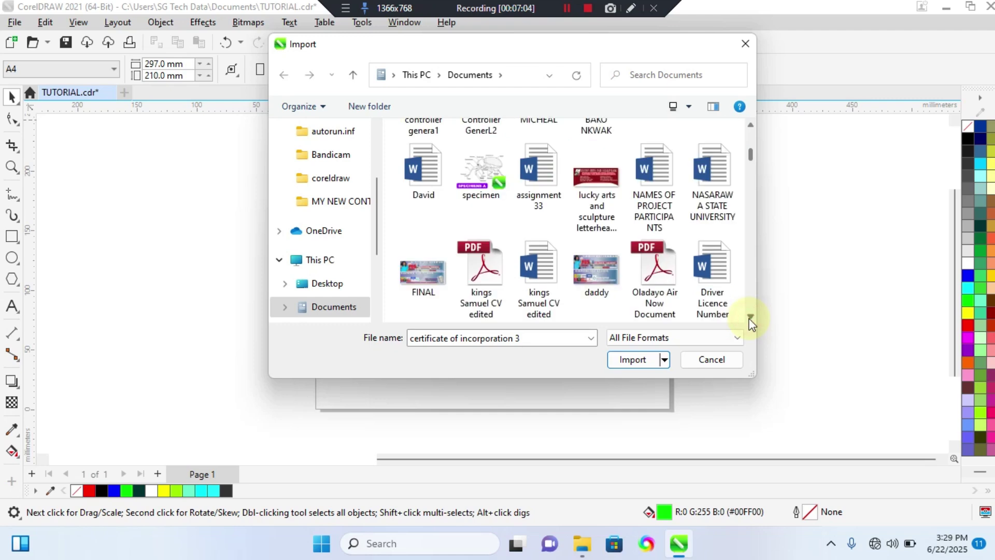
left_click(750, 317)
left_click(750, 317)
left_click(751, 317)
left_click(750, 317)
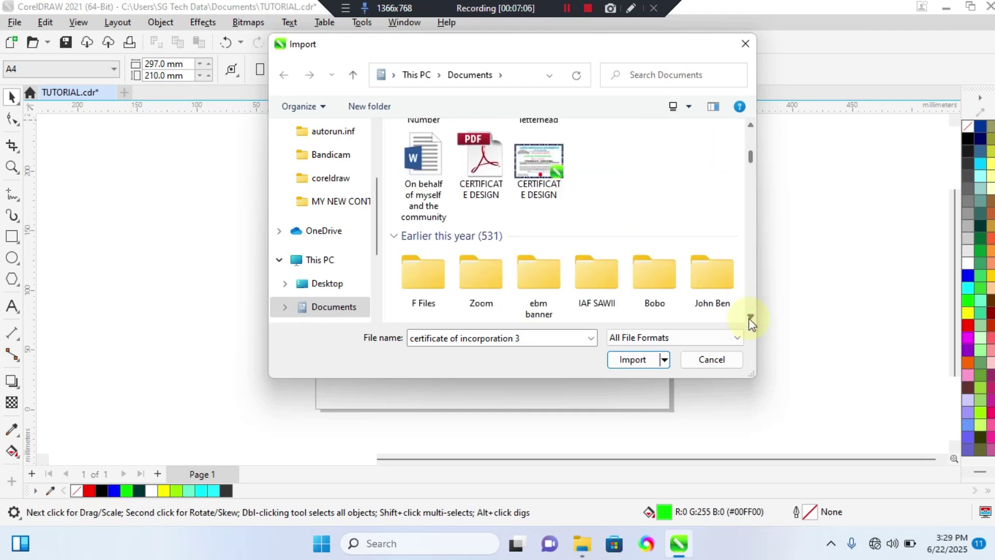
left_click(751, 317)
left_click(751, 317)
left_click(750, 317)
left_click(750, 317)
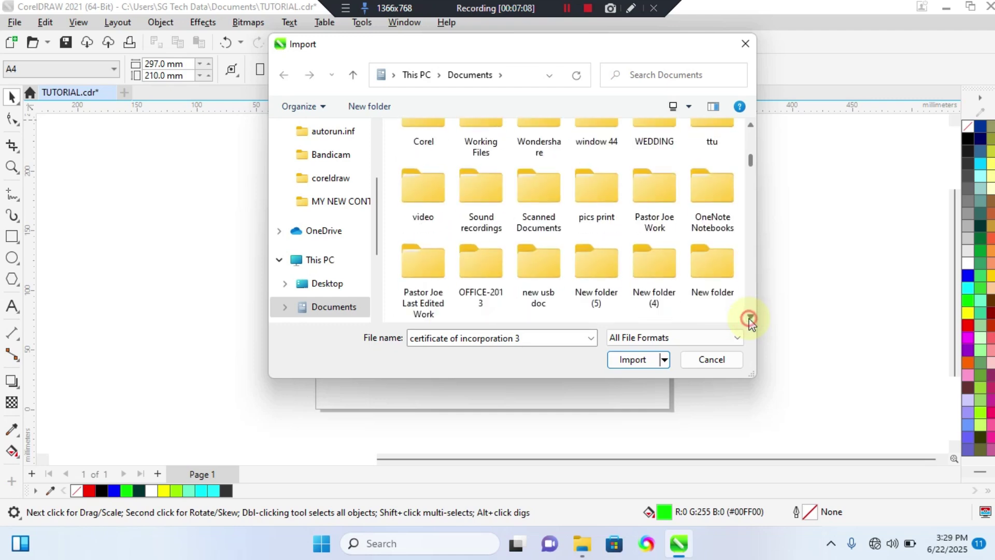
left_click(751, 317)
left_click(750, 317)
left_click(750, 317)
left_click(750, 317)
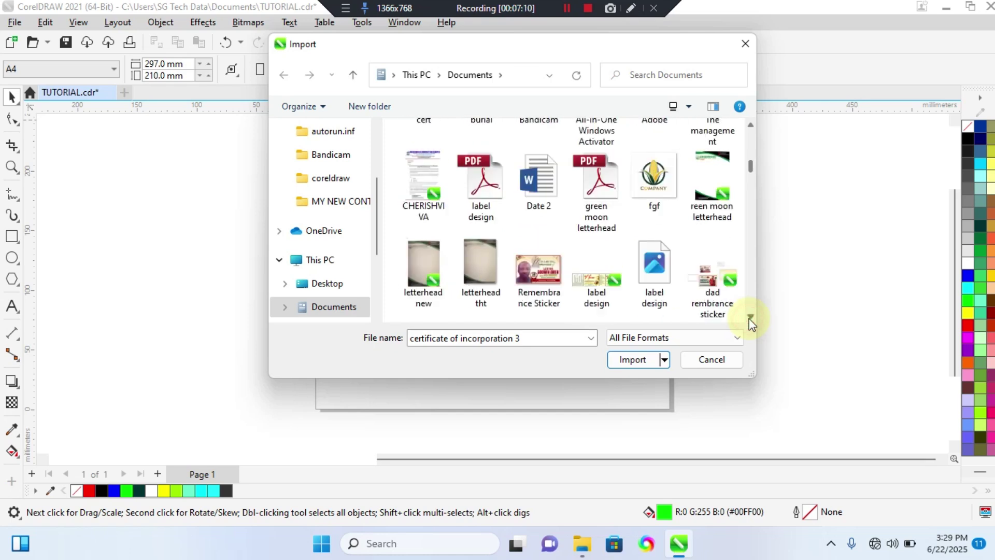
left_click(751, 317)
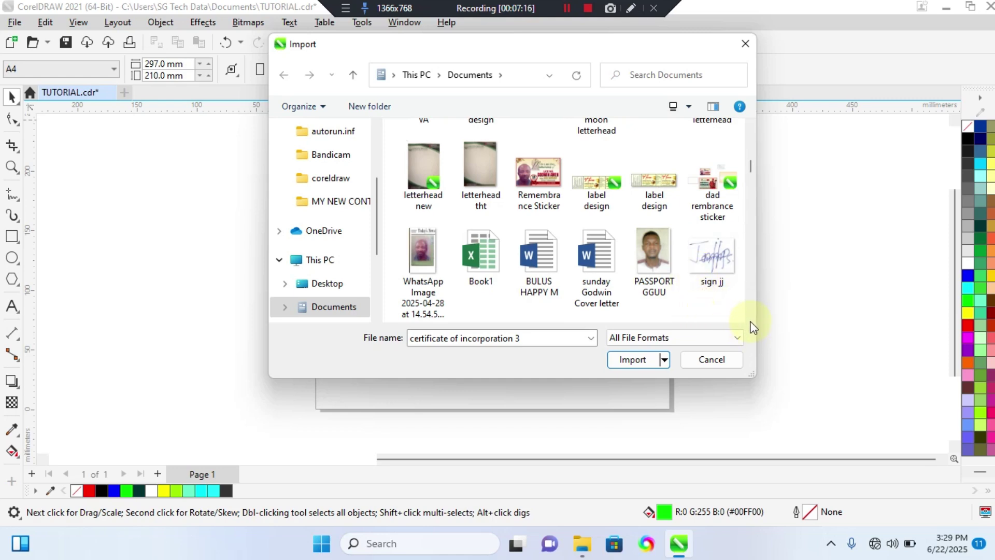
left_click(751, 317)
left_click(751, 317)
left_click(750, 317)
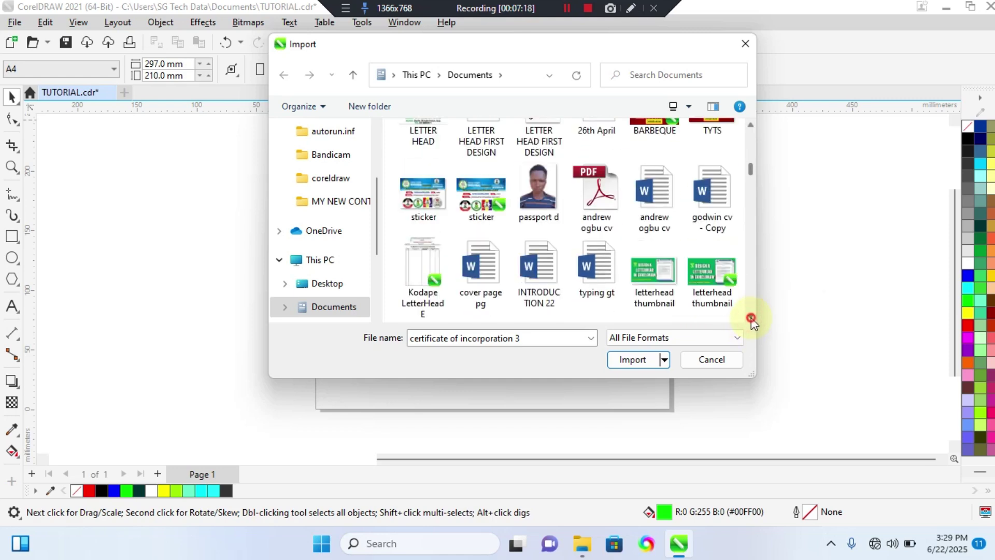
left_click(750, 317)
left_click(751, 317)
left_click(750, 317)
left_click(751, 317)
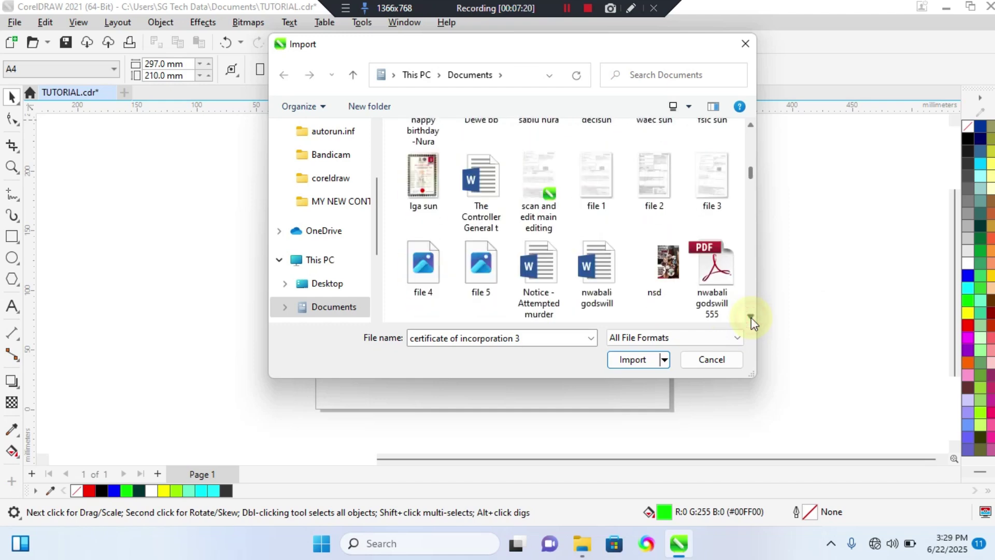
left_click(751, 317)
left_click(751, 317)
left_click(751, 317)
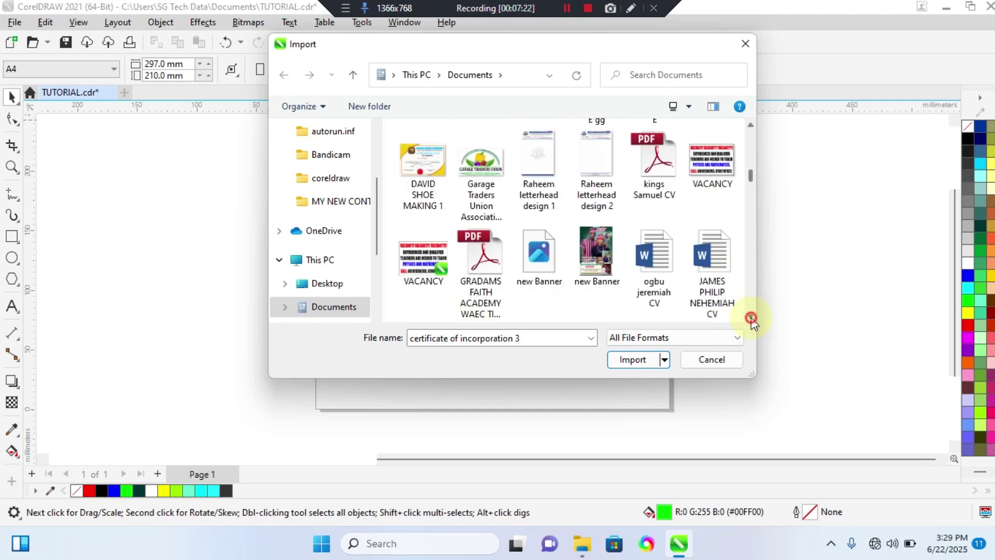
left_click(750, 317)
left_click(751, 317)
left_click(750, 317)
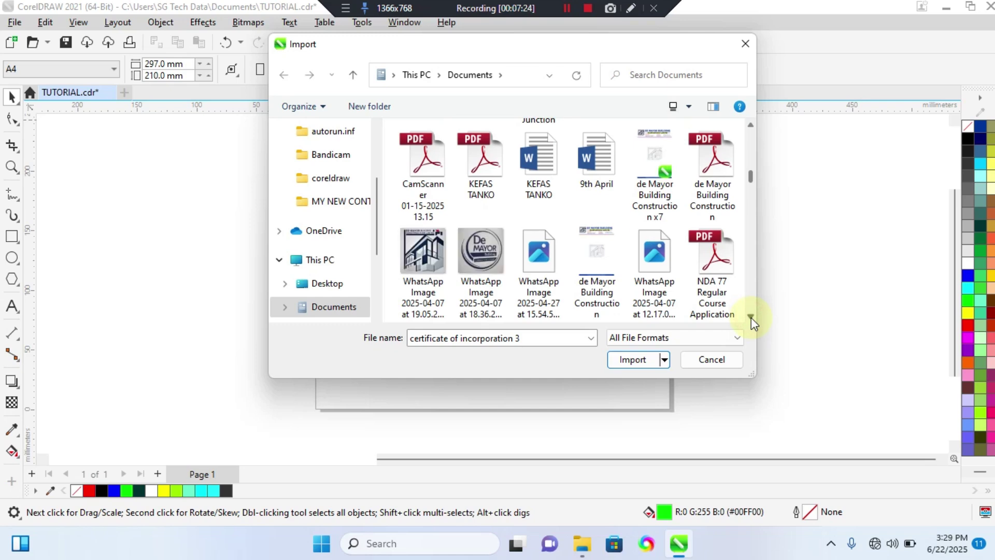
left_click(751, 318)
left_click(751, 317)
left_click(751, 317)
left_click(750, 317)
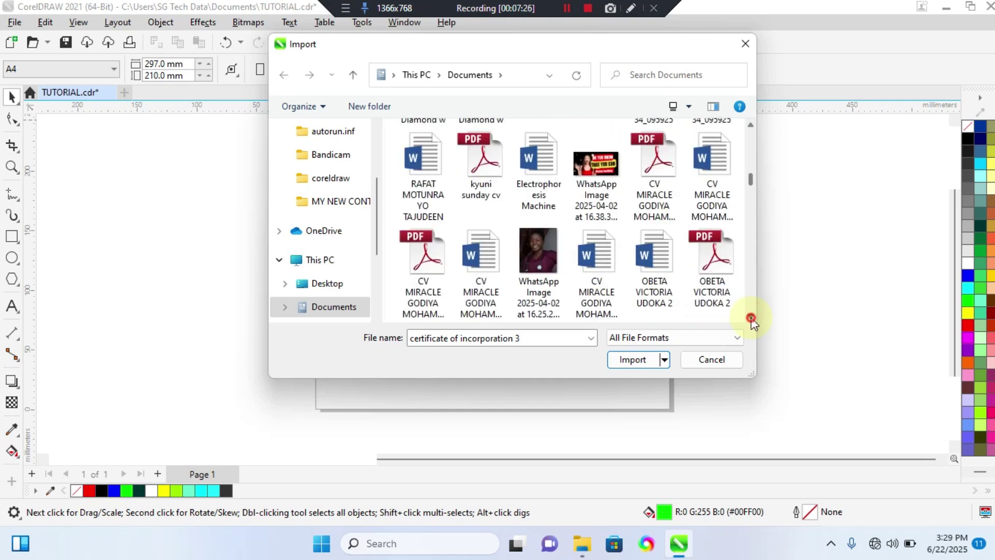
left_click(750, 317)
left_click(751, 317)
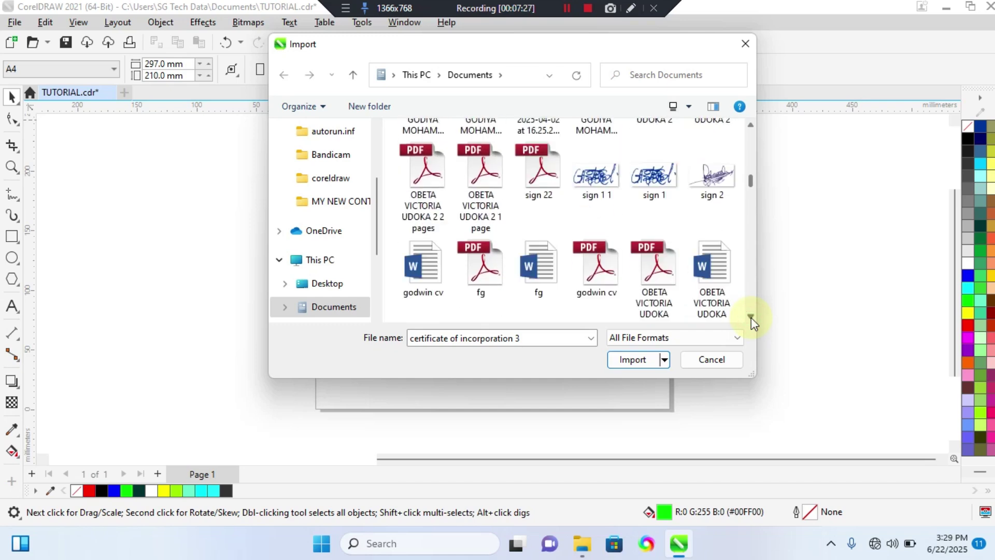
left_click(751, 317)
left_click(751, 317)
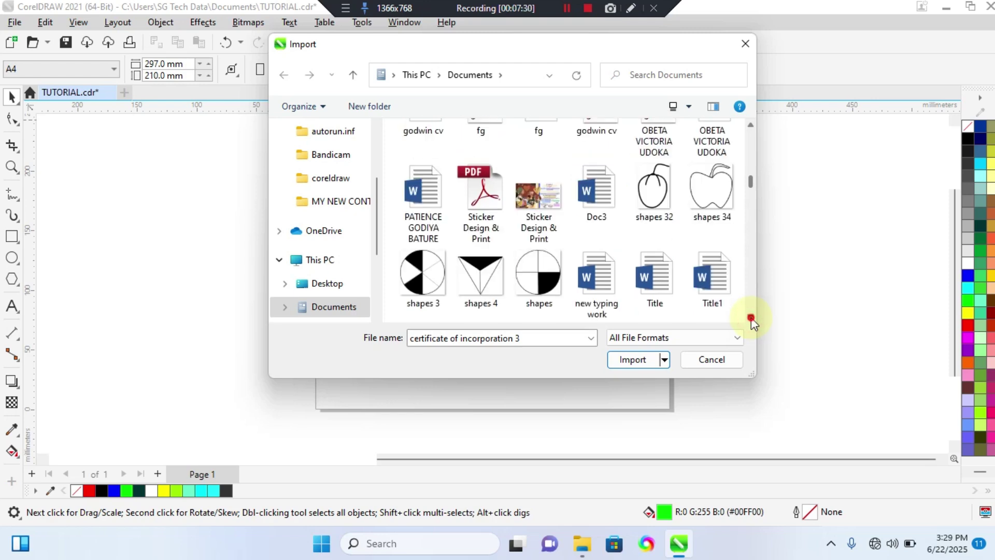
left_click(751, 317)
left_click(751, 317)
left_click(751, 317)
left_click(751, 317)
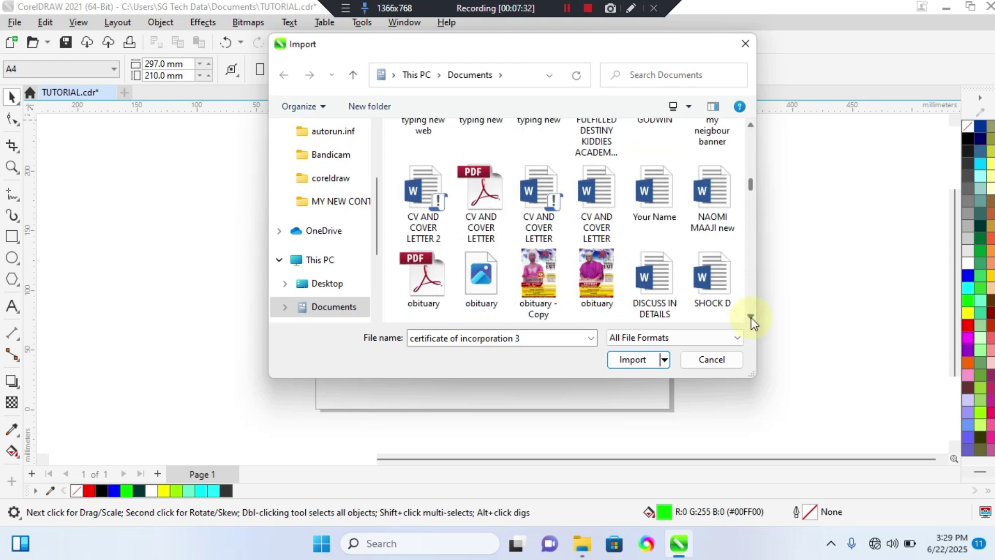
left_click(750, 317)
left_click(751, 318)
left_click(751, 317)
left_click(751, 317)
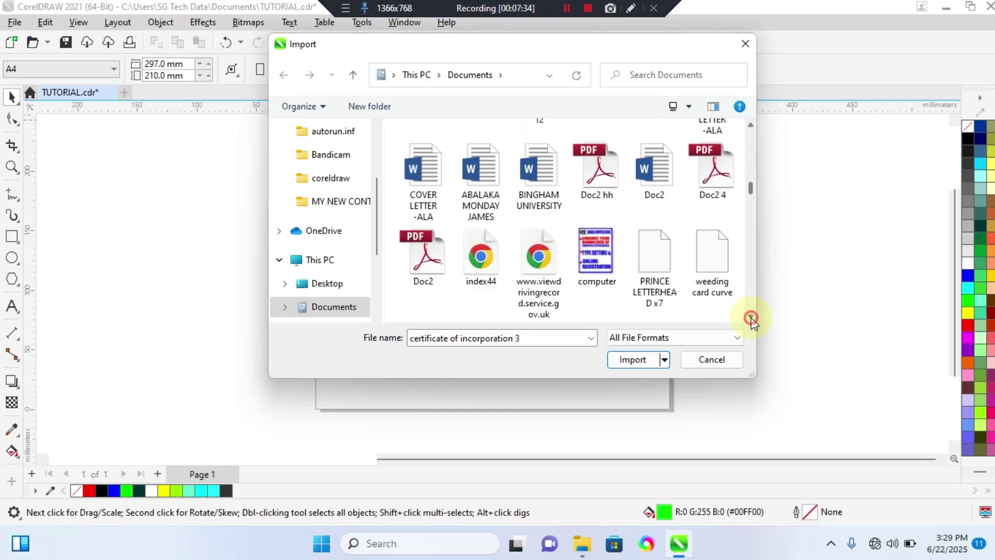
left_click(751, 317)
left_click(750, 317)
left_click(751, 317)
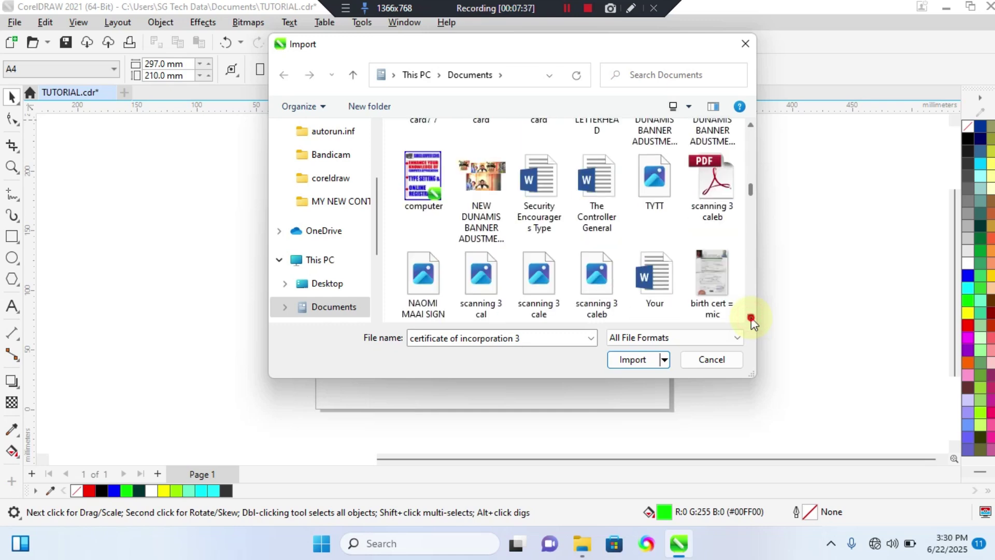
left_click(751, 317)
left_click(750, 318)
left_click(751, 317)
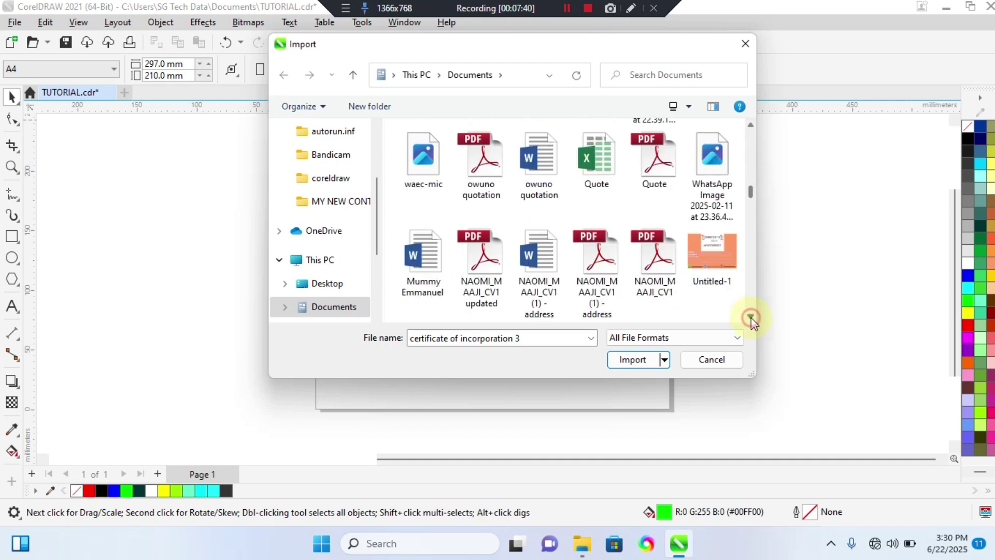
left_click(750, 317)
left_click(751, 317)
left_click(751, 317)
left_click(750, 317)
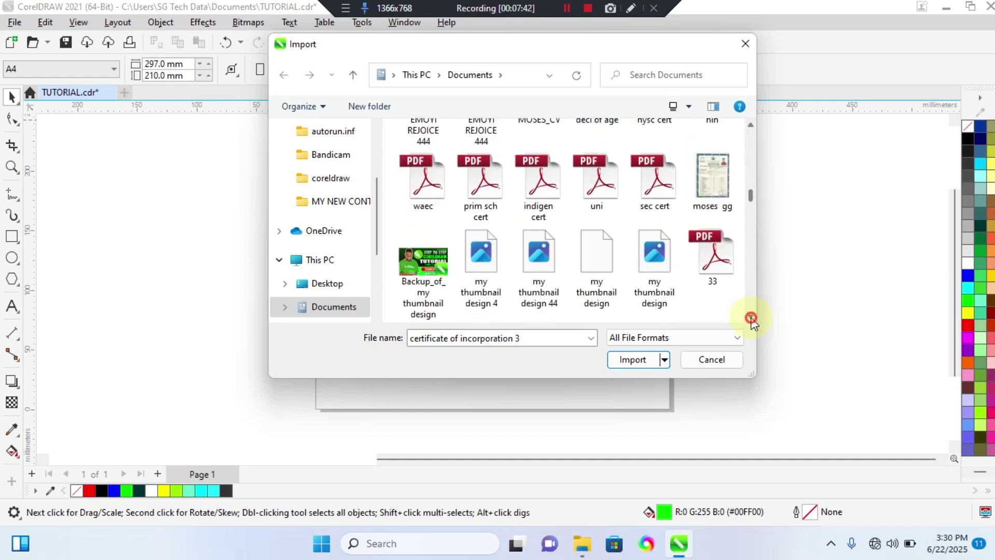
left_click(751, 317)
left_click(751, 317)
left_click(750, 317)
left_click(751, 317)
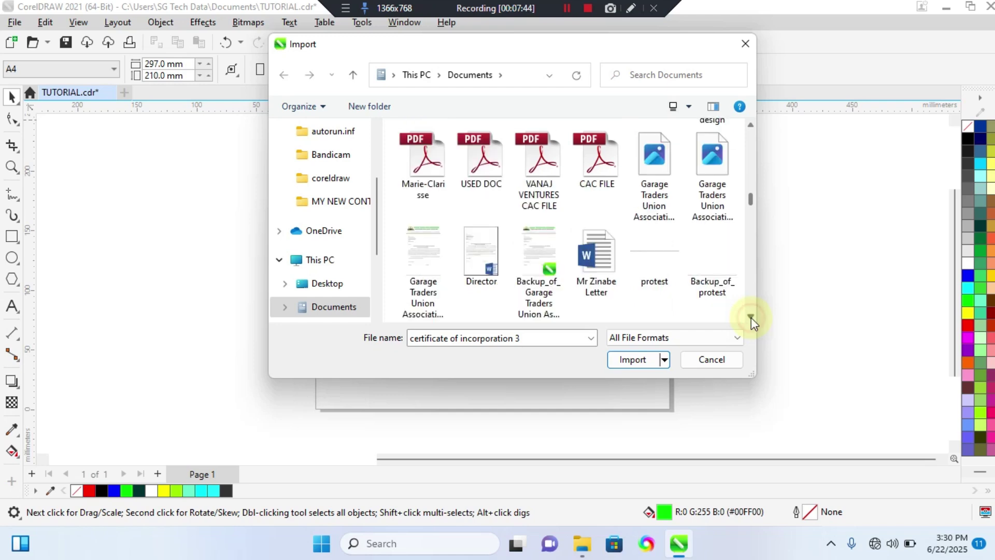
Step: Look further through the remaining files in the Documents folder for another image to import
left_click(751, 317)
left_click(750, 317)
left_click(750, 317)
left_click(751, 317)
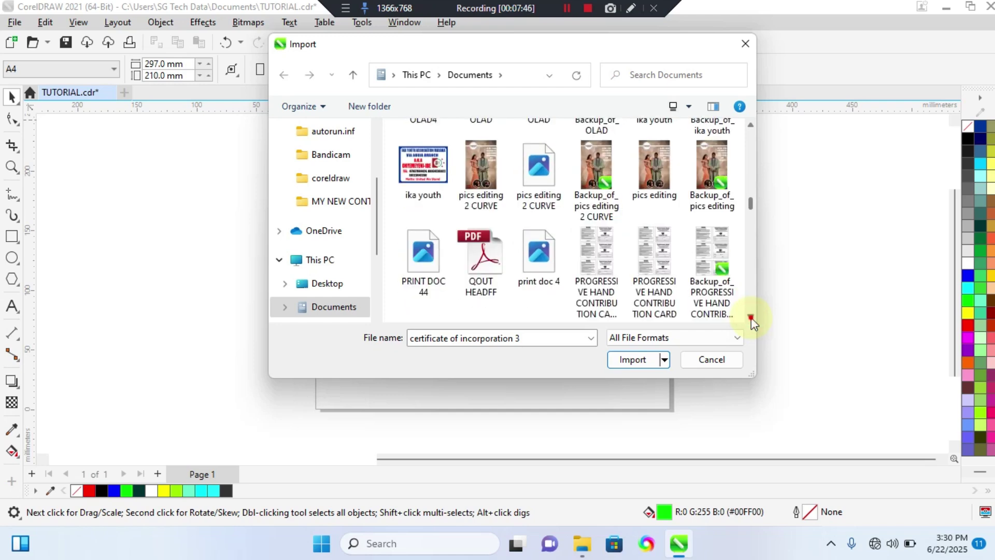
left_click(751, 317)
left_click(750, 317)
left_click(751, 317)
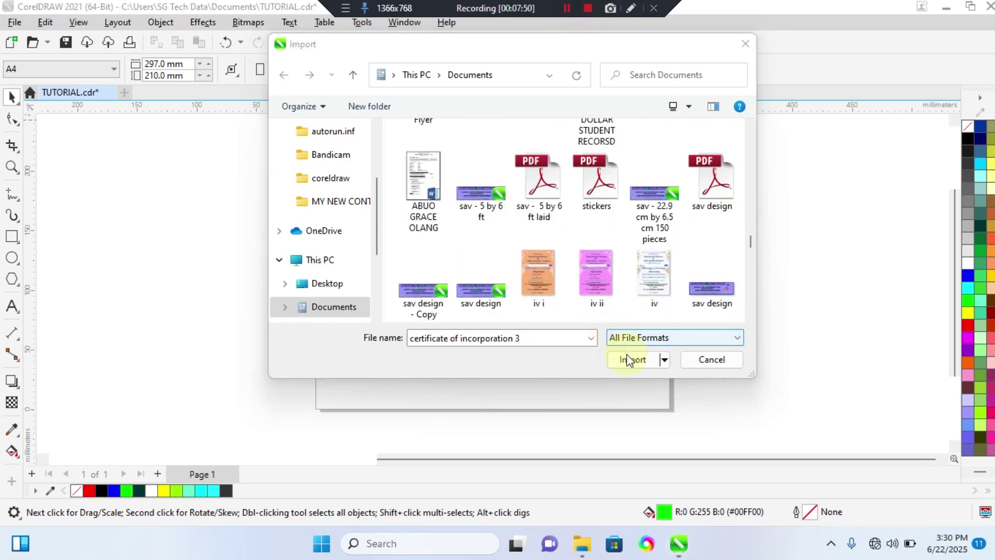
Step: Import certificate of incorporation 3, enlarge it to about 142 by 80 mm and place it in the page's upper-left area
left_click(631, 360)
left_click(362, 208)
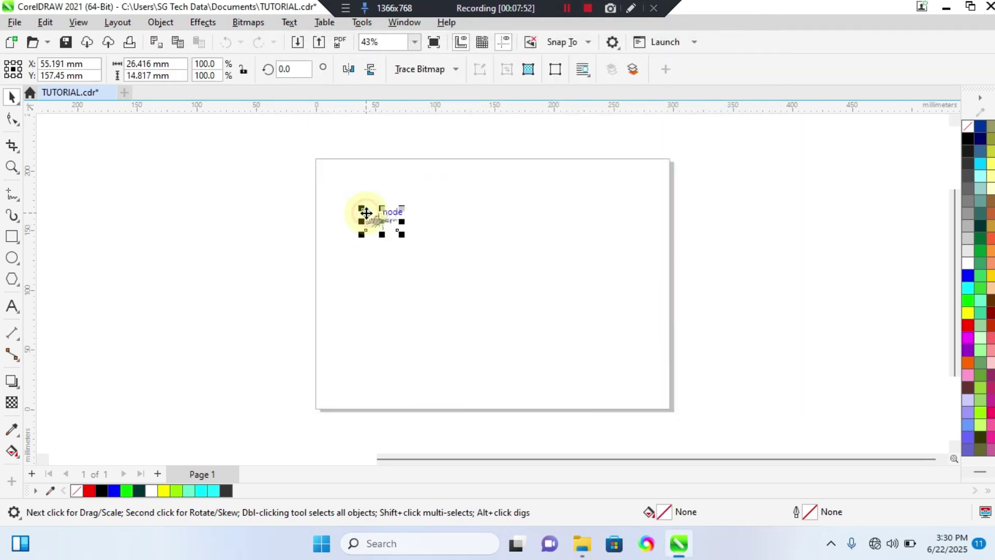
left_click_drag(403, 239, 540, 318)
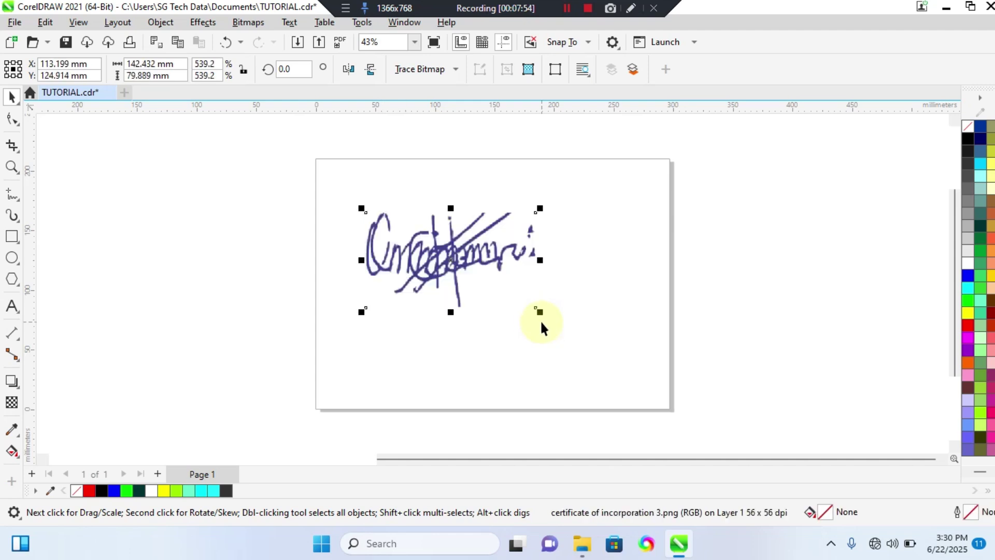
mouse_move(461, 261)
left_mouse_down()
mouse_move(306, 278)
mouse_move(408, 238)
left_mouse_up()
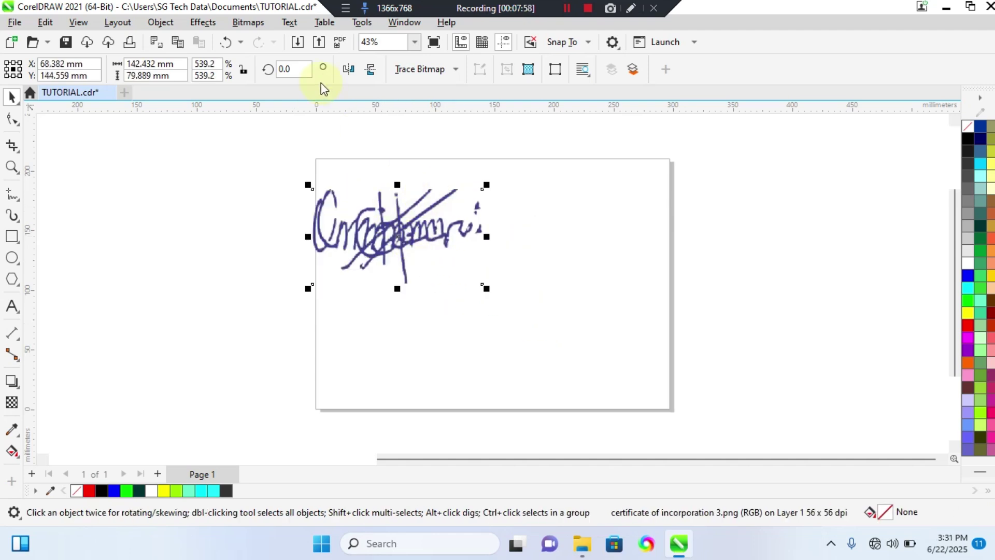
Step: Outline-trace the imported signature as line art, removing color from the entire image and grouping the objects by color
left_click(234, 22)
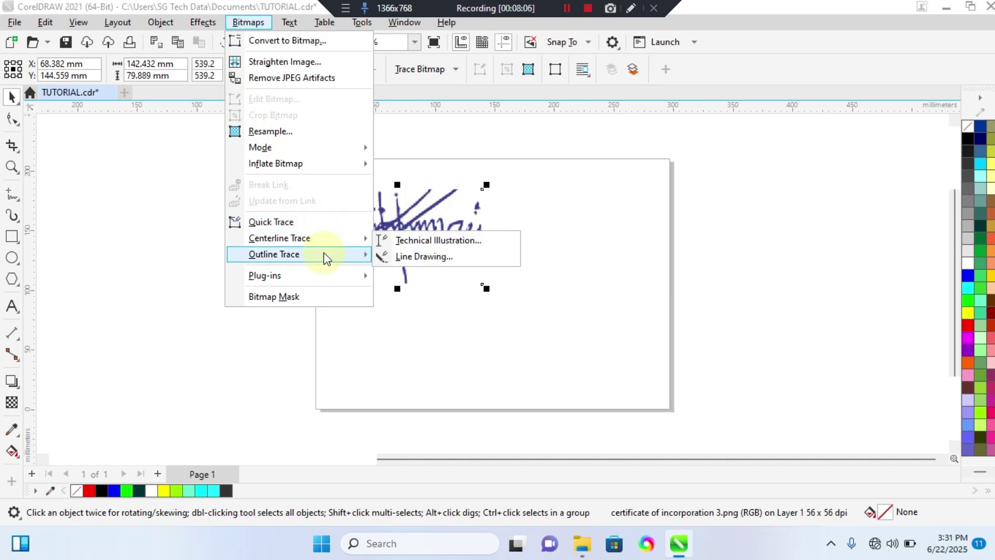
mouse_move(326, 257)
left_click(394, 260)
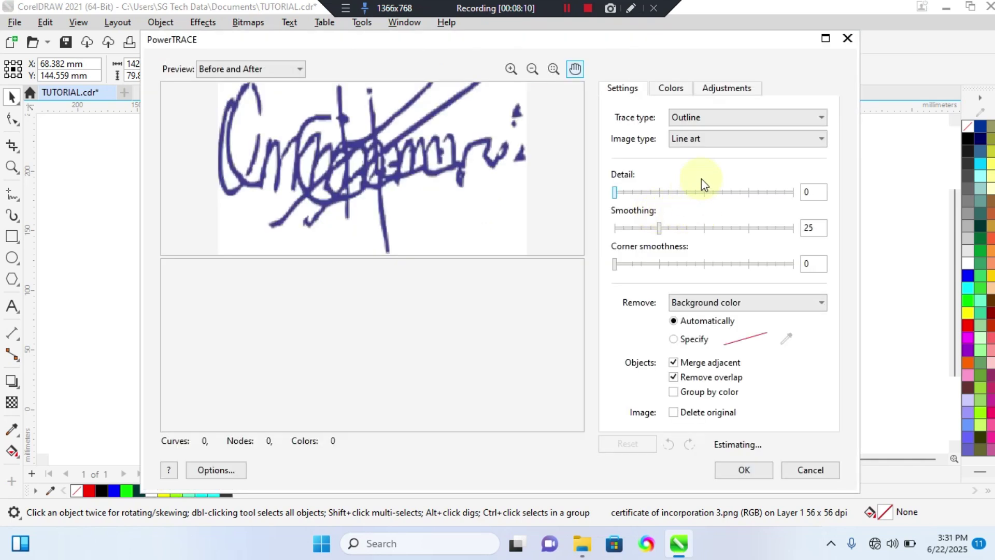
left_click(709, 306)
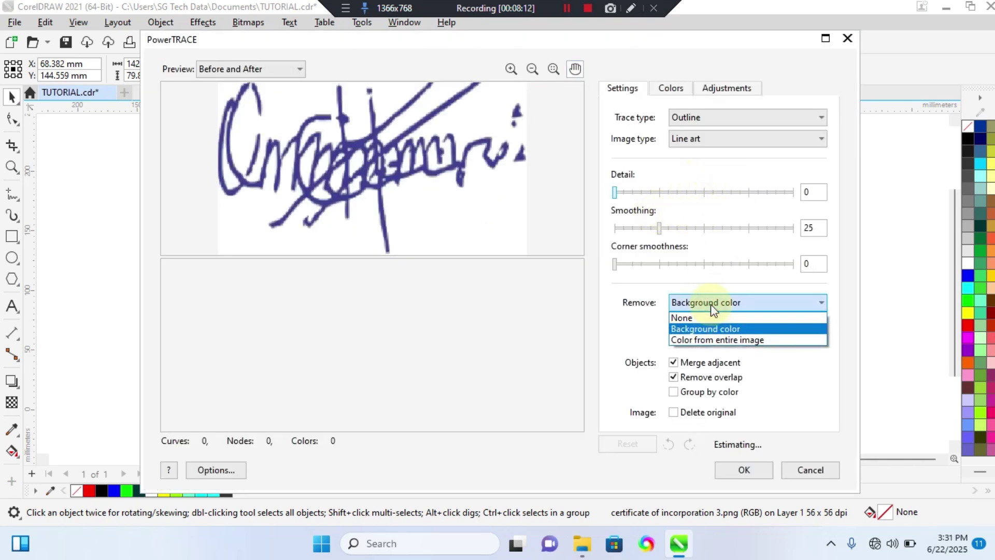
left_click(708, 341)
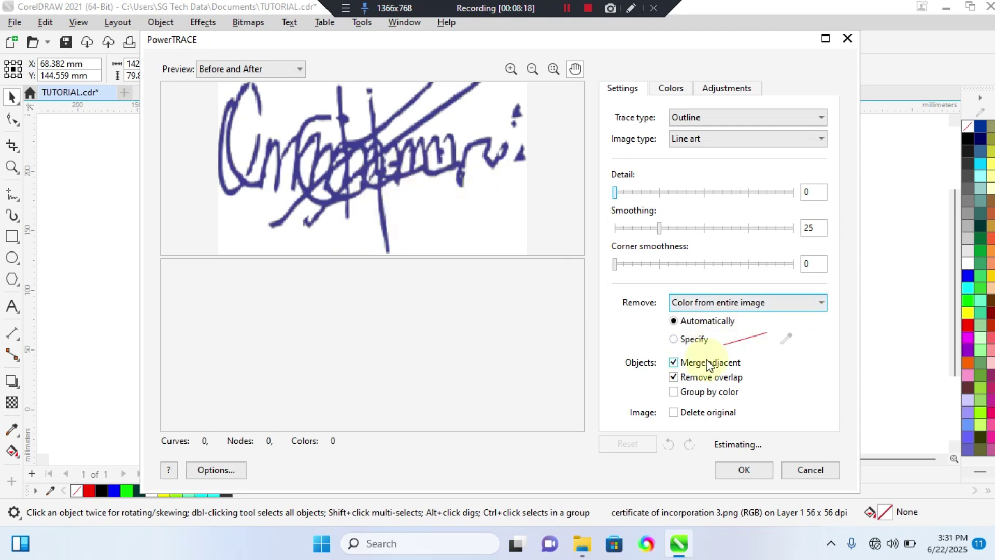
left_click(699, 395)
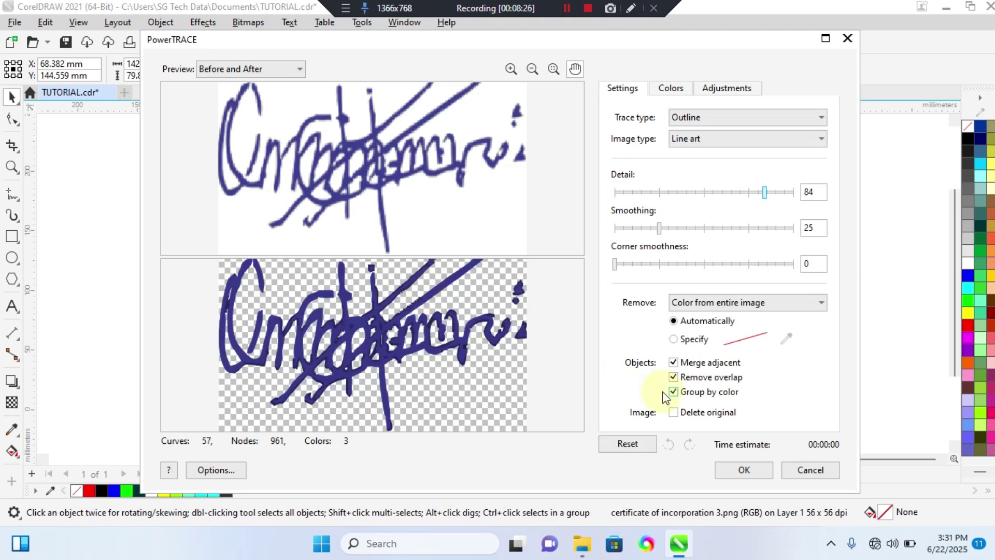
left_click(754, 476)
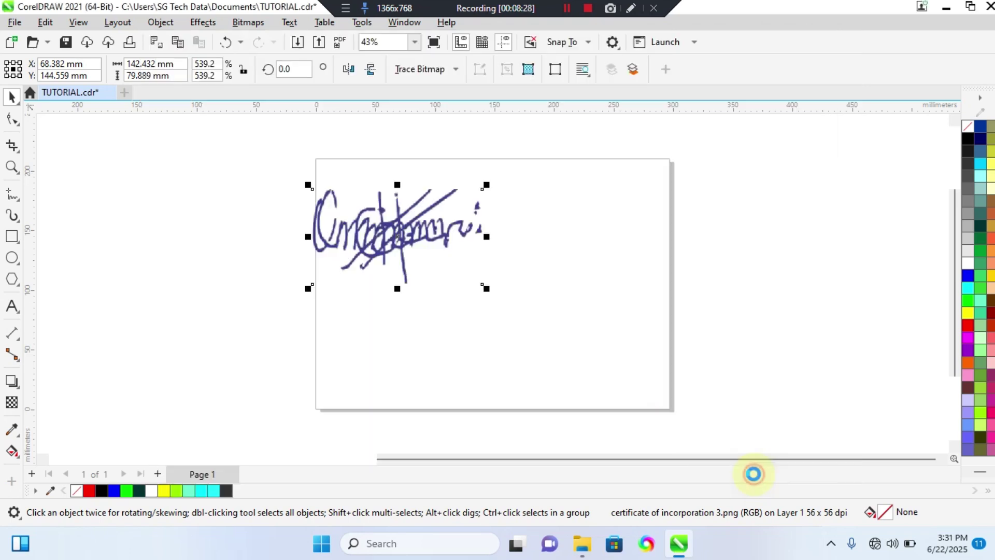
Step: Place the traced signature beside the page's right edge and try black, green, yellow and orange fills, finishing with black
mouse_move(371, 217)
left_mouse_down()
mouse_move(589, 288)
mouse_move(769, 274)
left_mouse_up()
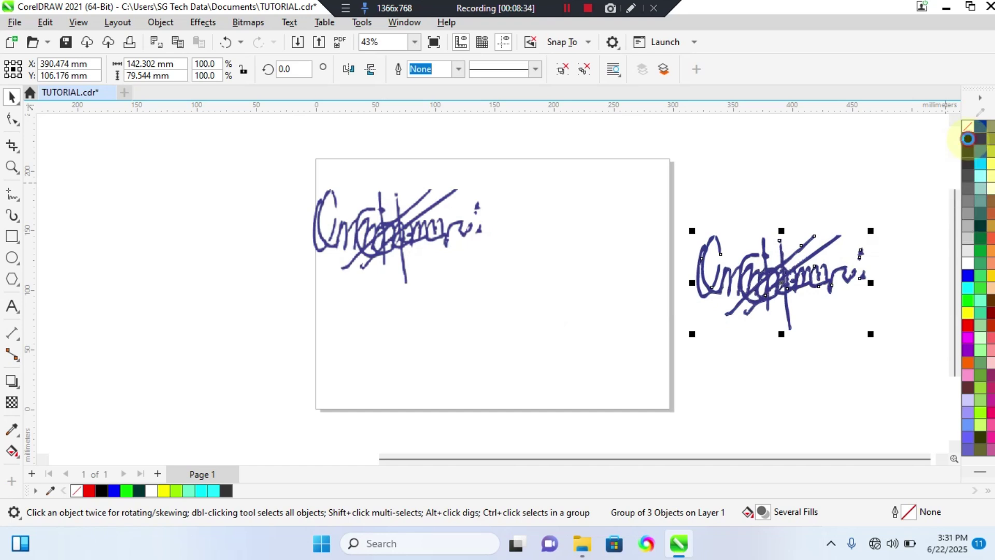
left_click(967, 139)
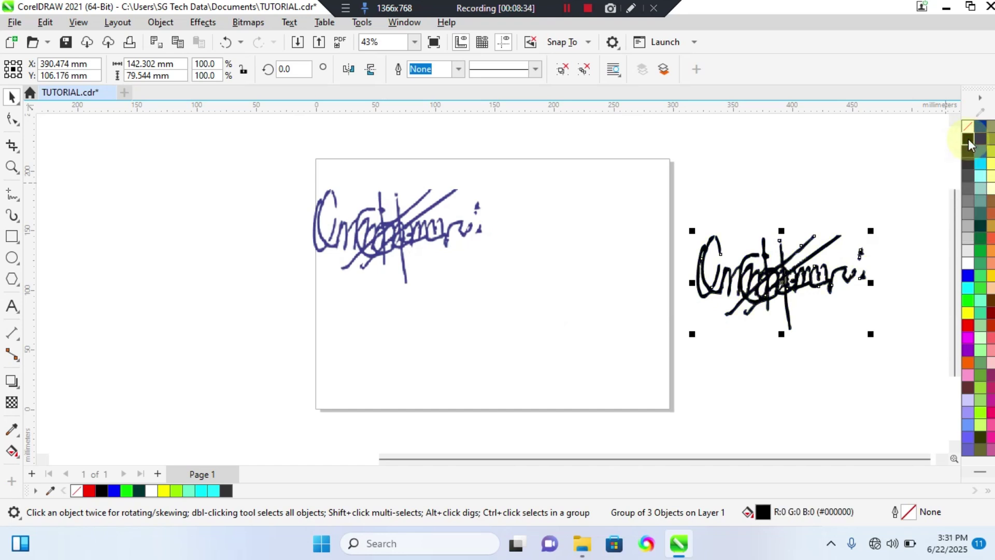
left_click(966, 302)
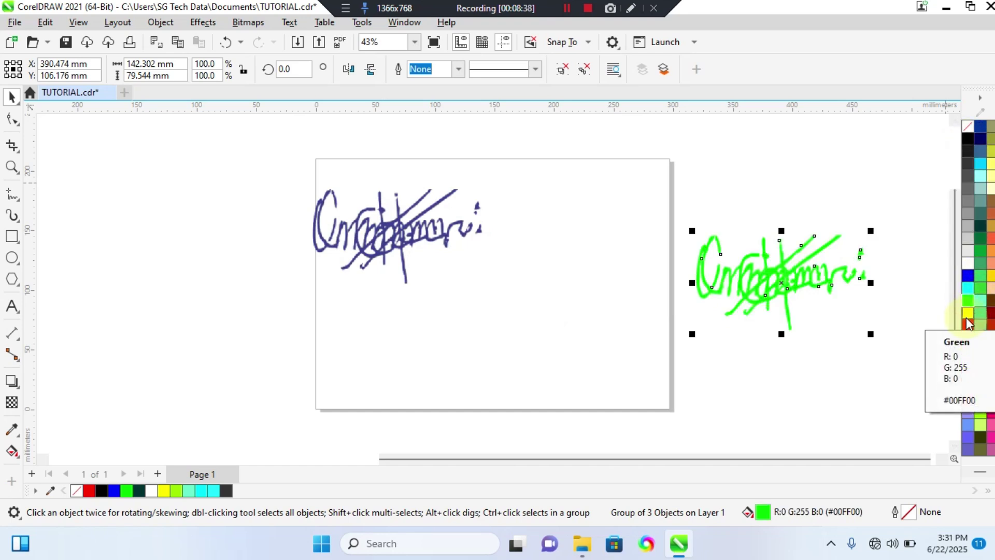
left_click(966, 314)
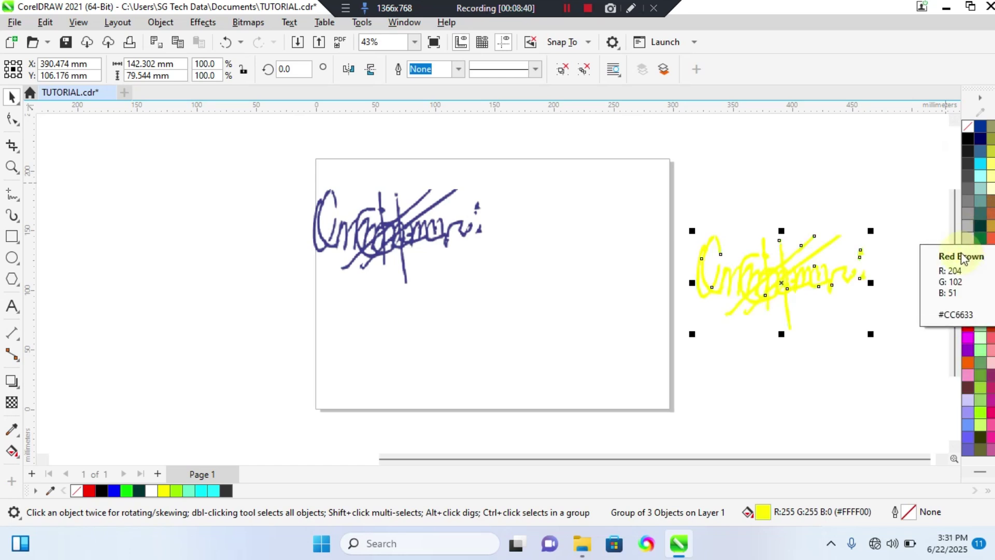
left_click(969, 360)
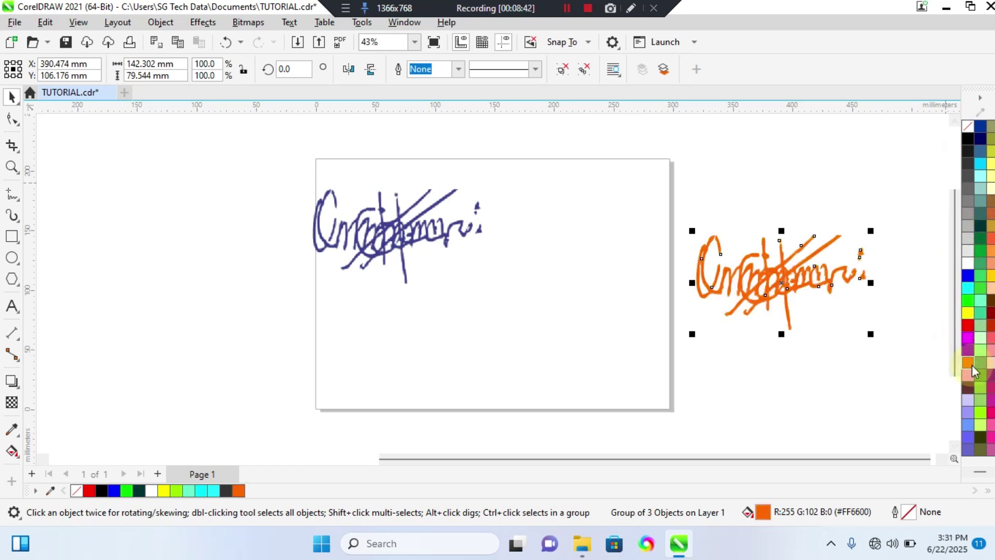
left_click(967, 140)
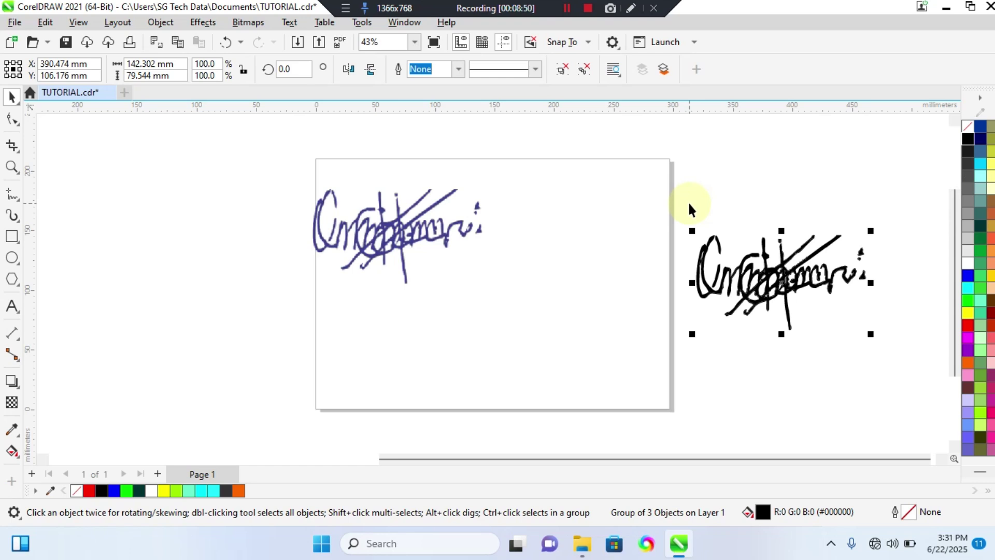
Step: Delete the traced signature and the original imported image from the drawing
key("Delete")
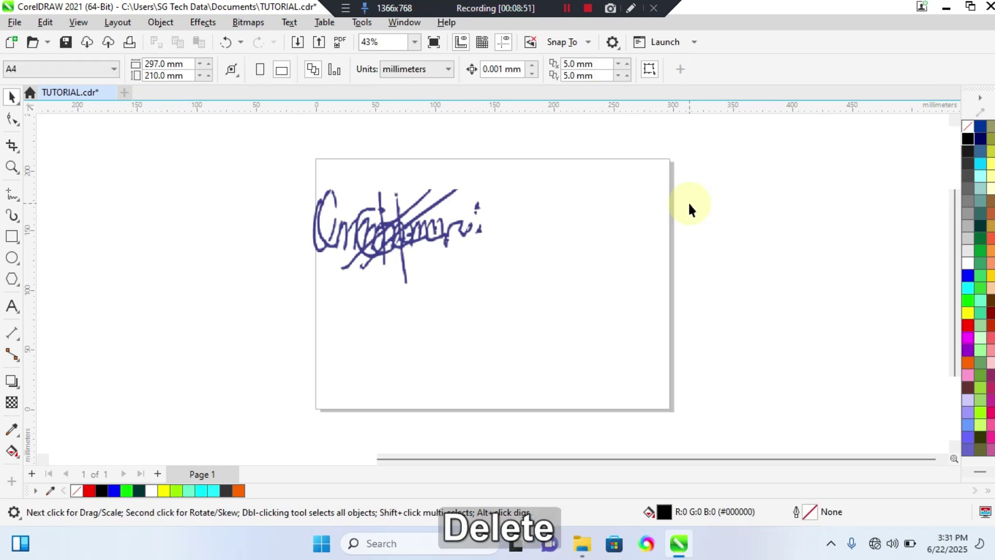
left_click(465, 197)
key("Delete")
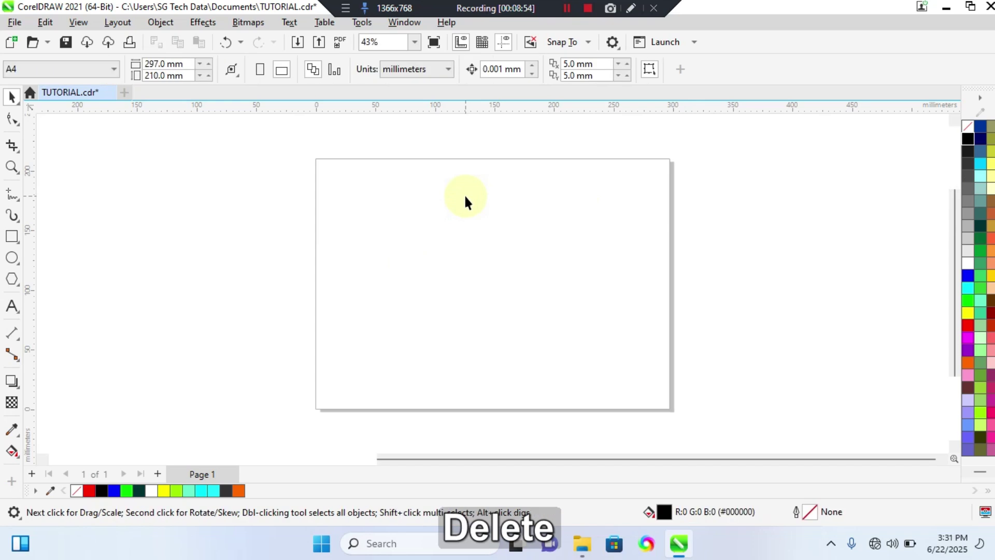
left_click(256, 24)
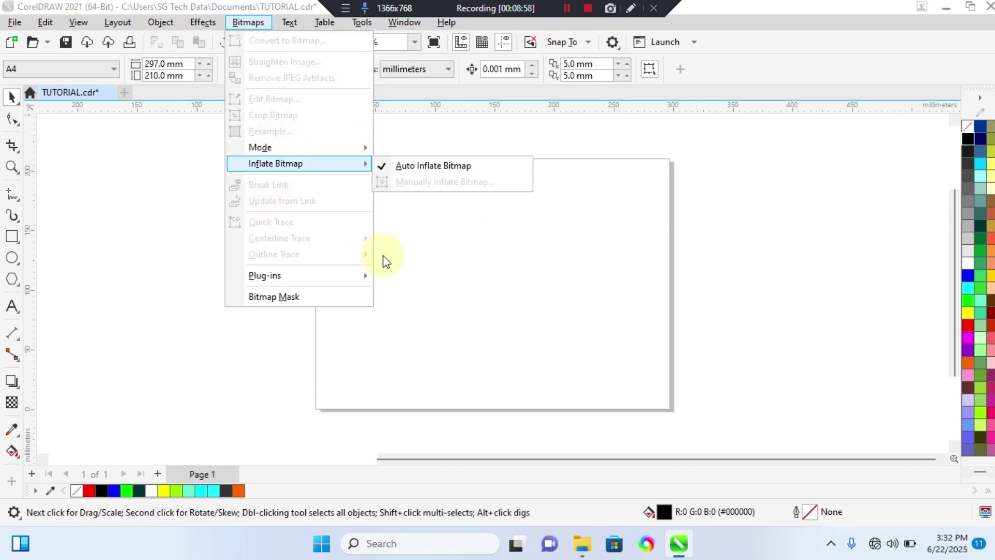
mouse_move(267, 275)
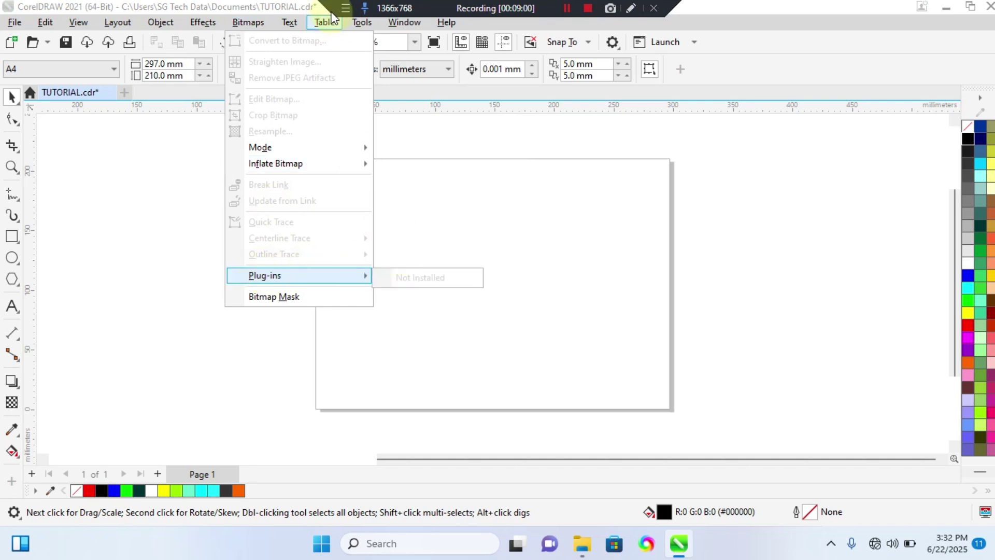
mouse_move(288, 27)
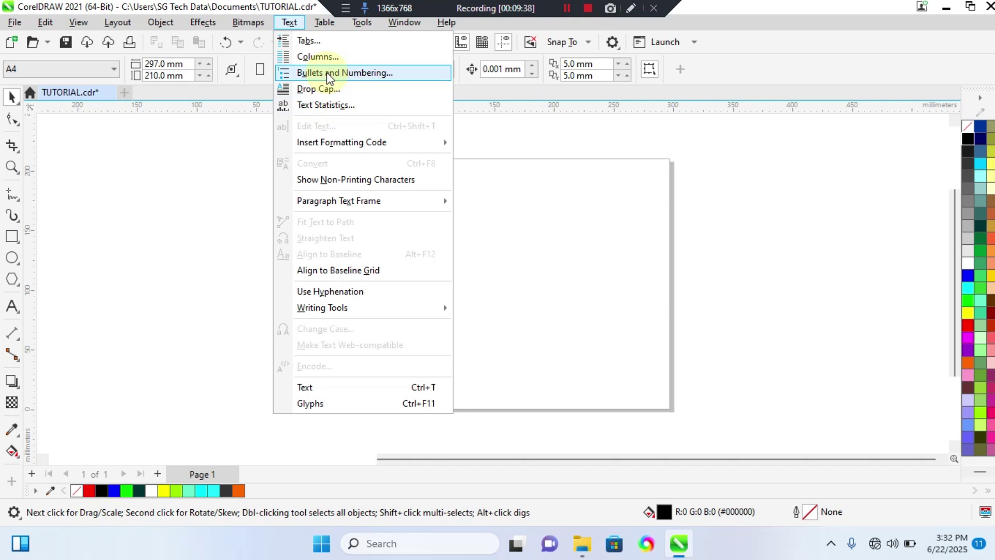
left_click(288, 21)
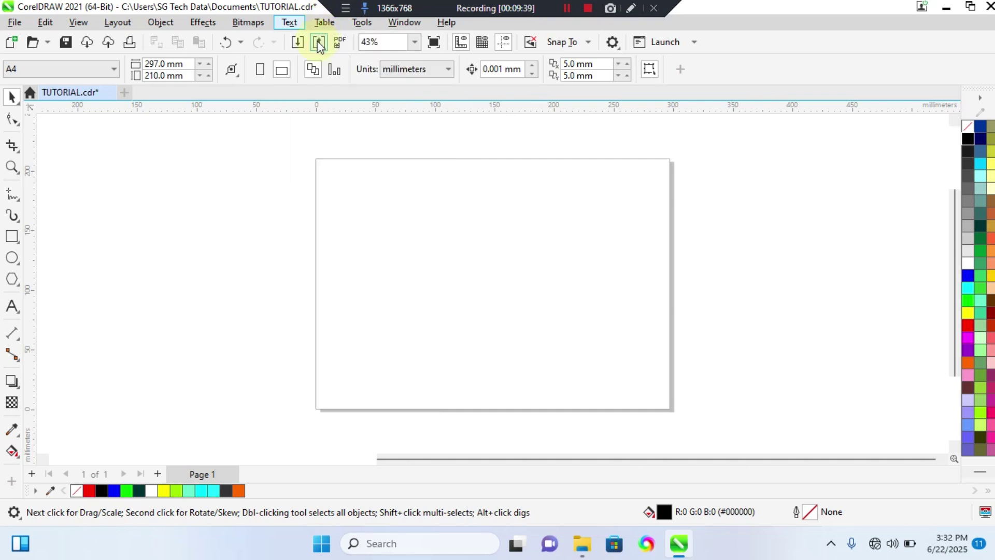
left_click(285, 22)
left_click(284, 20)
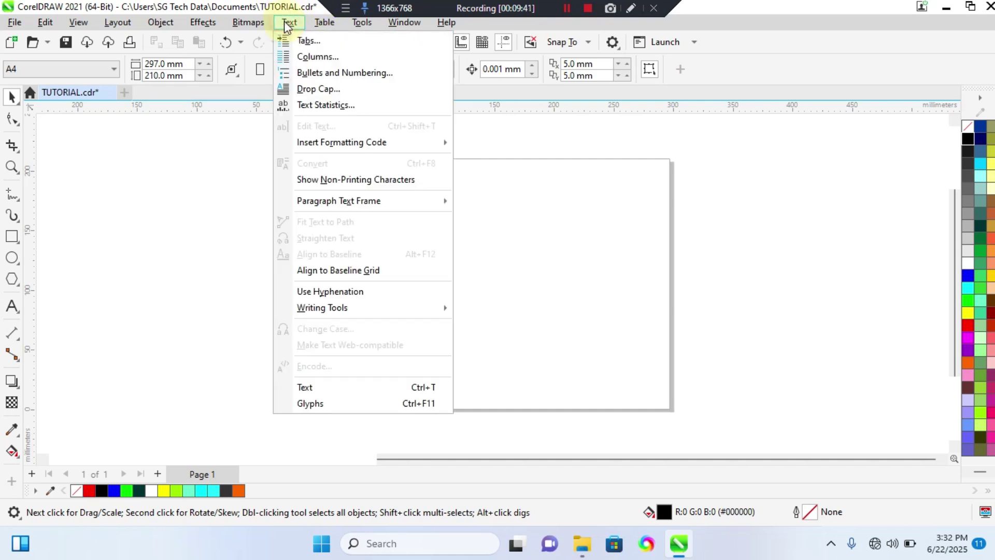
key("Escape")
left_click(318, 17)
mouse_move(234, 27)
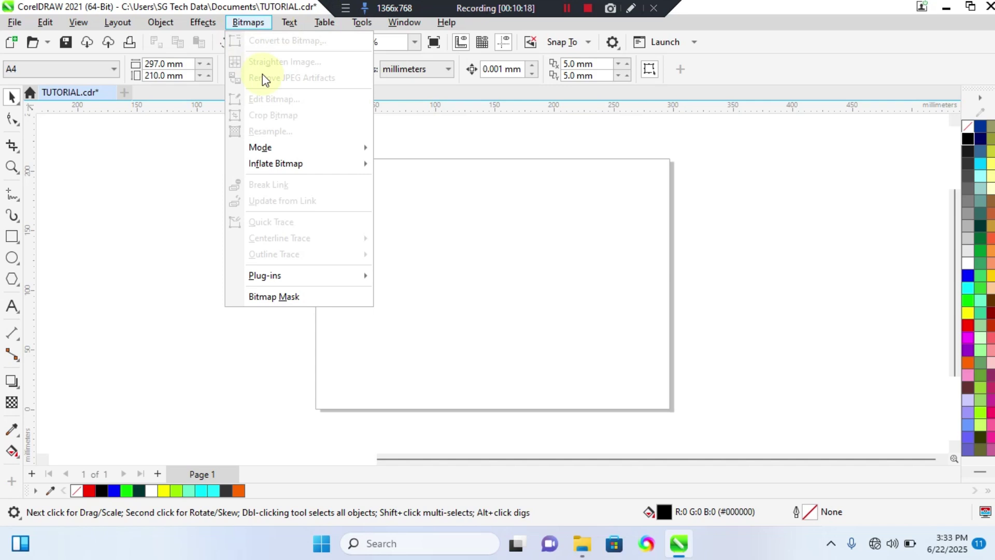
key("Escape")
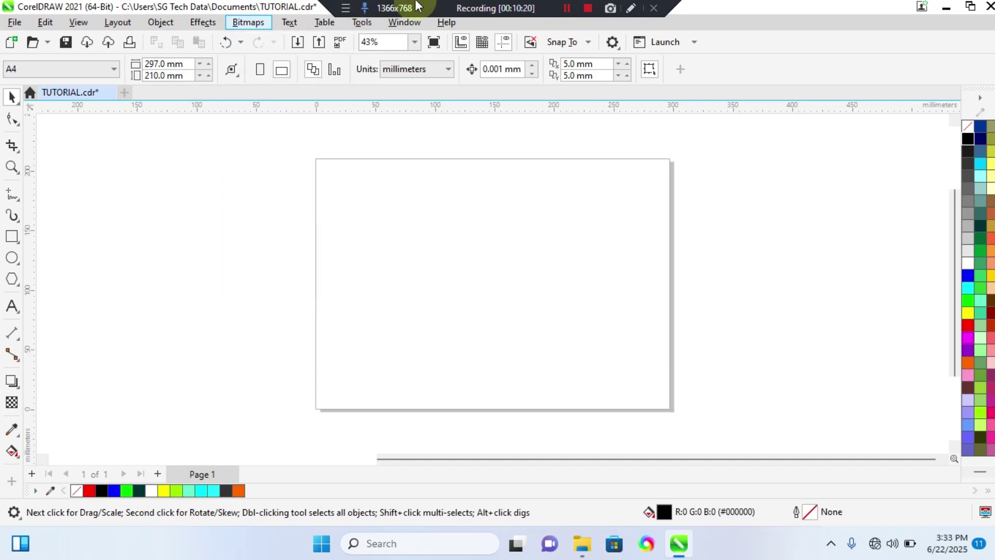